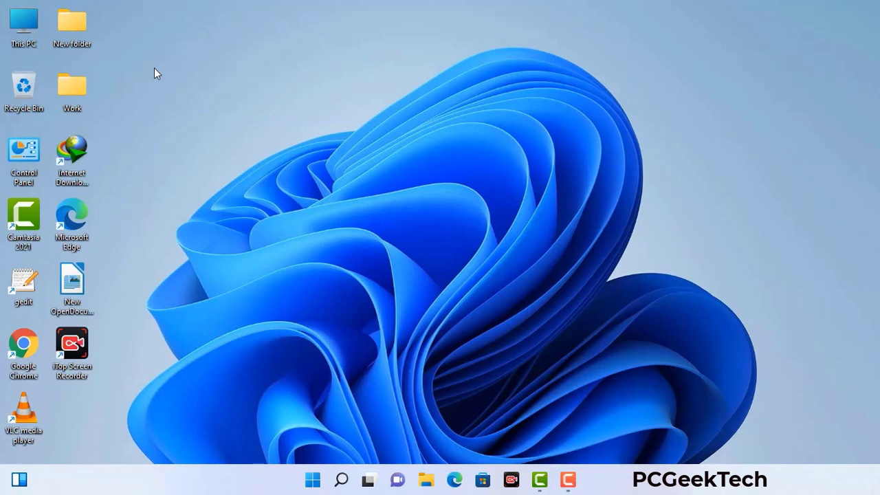
# Step: Bring up the Run dialog, centred on screen, with msconfig in the Open box
pyautogui.press('super+r')
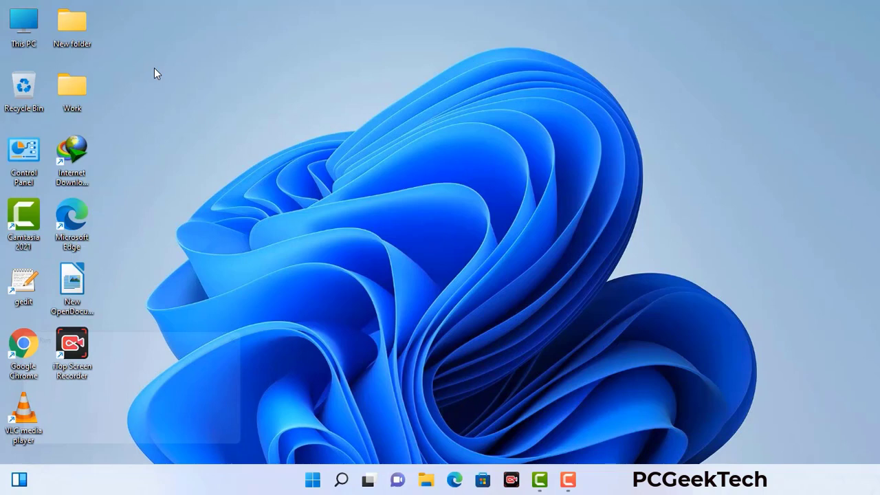
pyautogui.moveTo(150, 335); pyautogui.dragTo(387, 109)
# Step: Launch msconfig, enable Safe boot with the Network option, apply it and restart
pyautogui.click(350, 172)
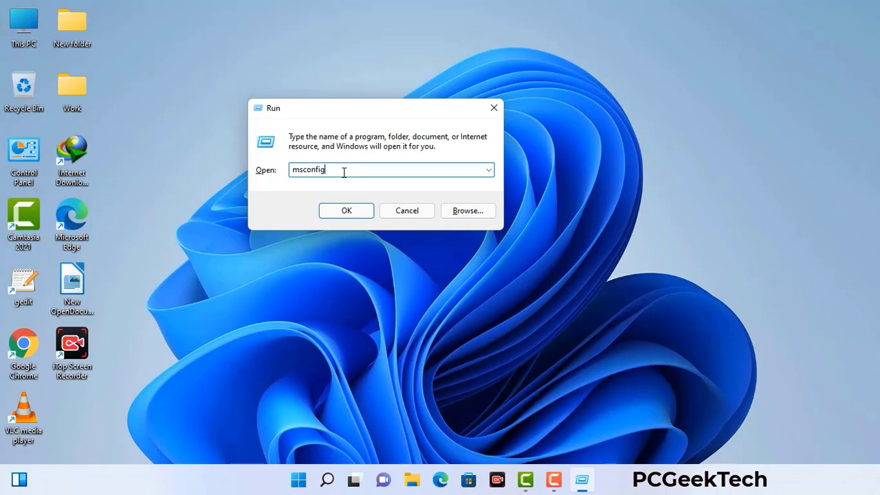
pyautogui.click(345, 212)
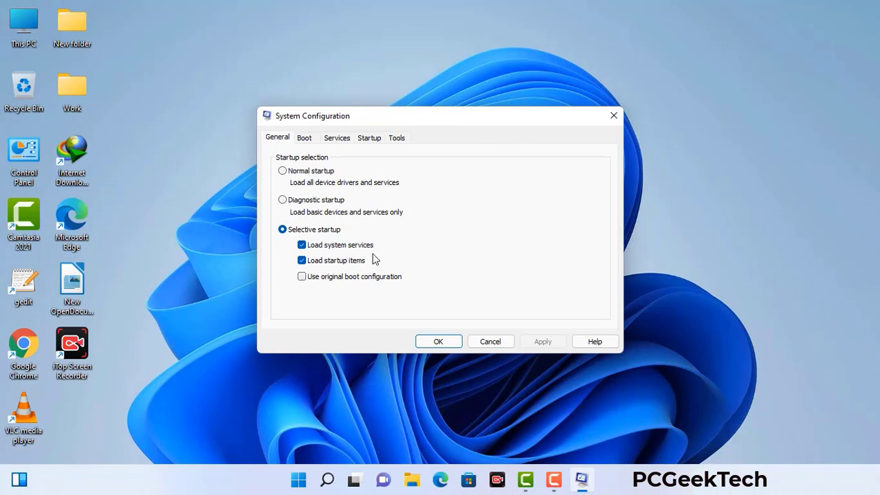
pyautogui.click(305, 139)
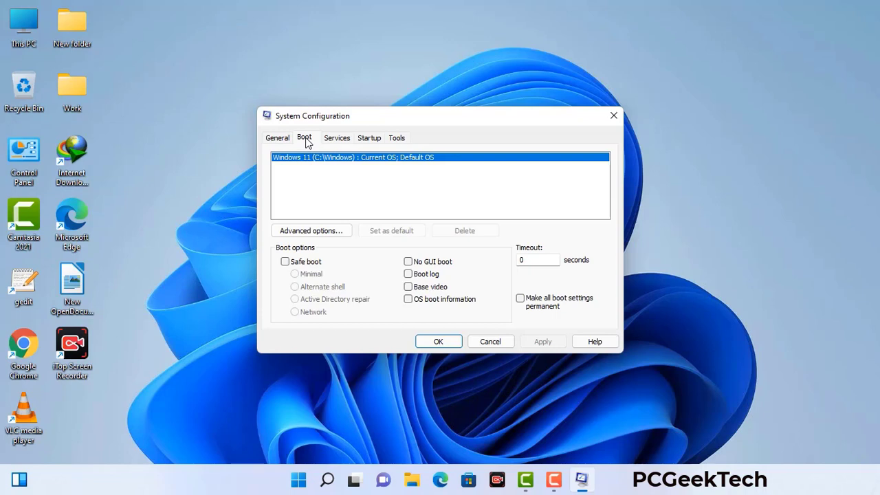
pyautogui.click(284, 263)
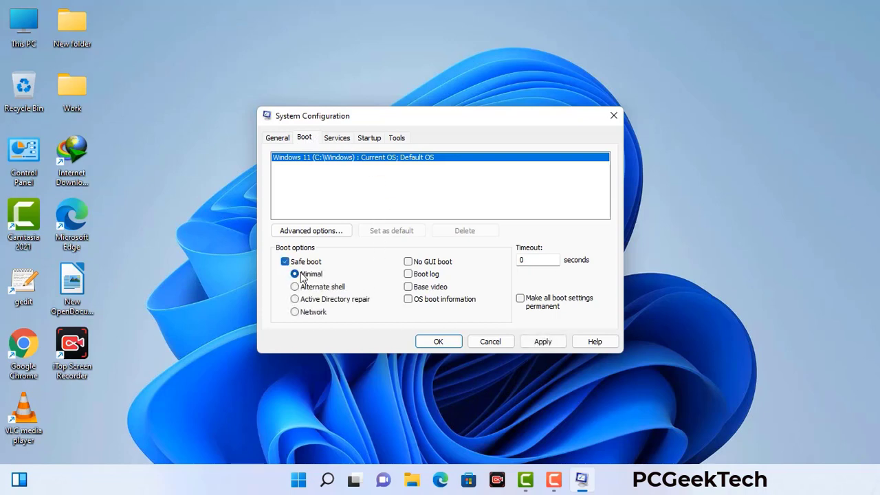
pyautogui.click(313, 313)
pyautogui.click(543, 342)
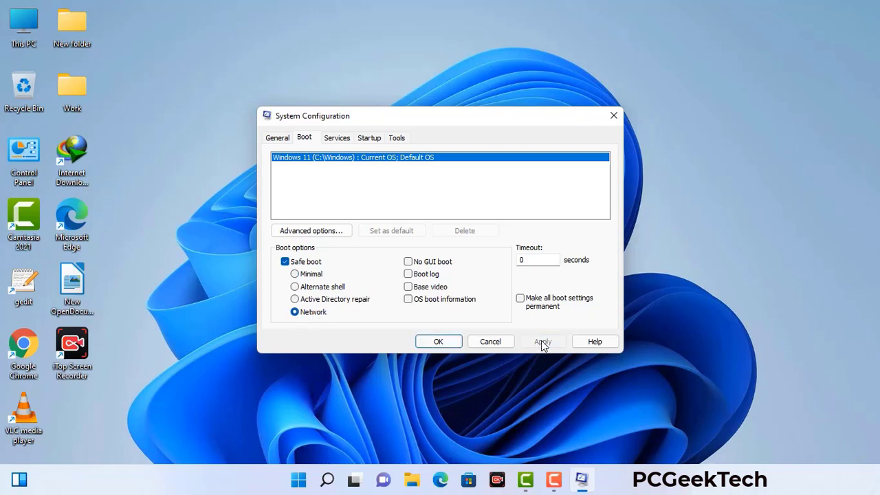
pyautogui.click(438, 342)
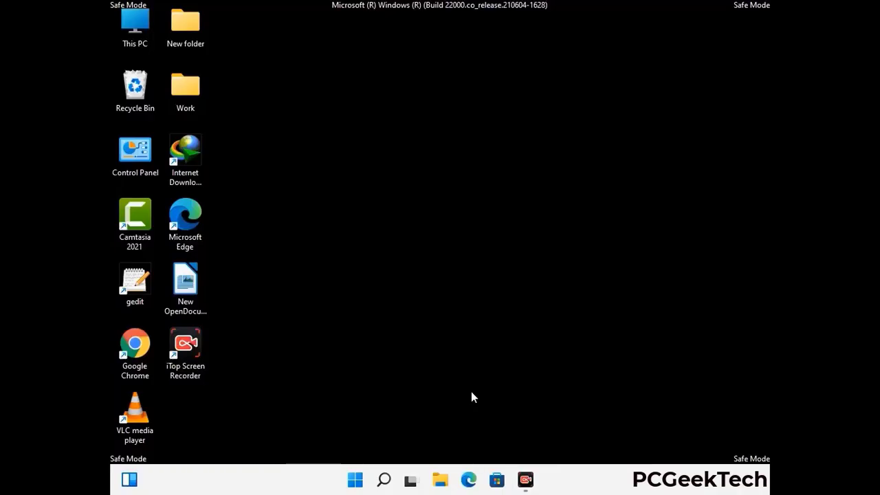
# Step: Turn on 'Show hidden files, folders, and drives' in File Explorer Options, then close Control Panel
pyautogui.doubleClick(135, 165)
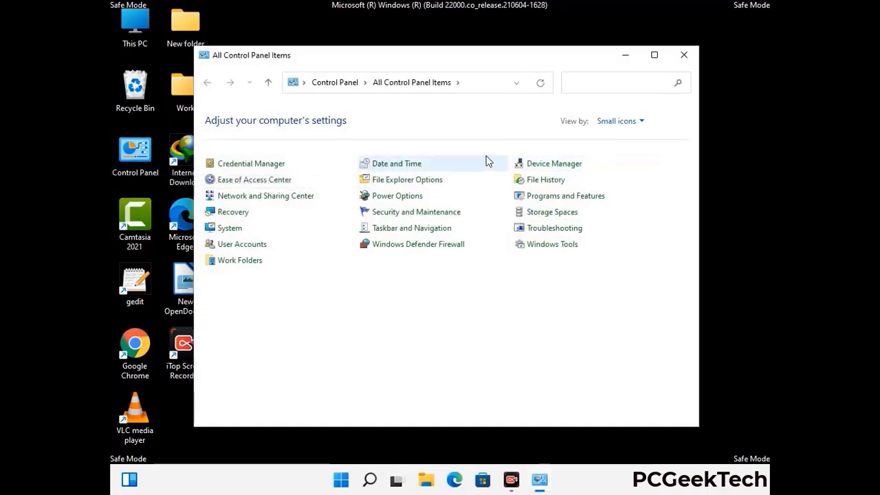
pyautogui.click(424, 185)
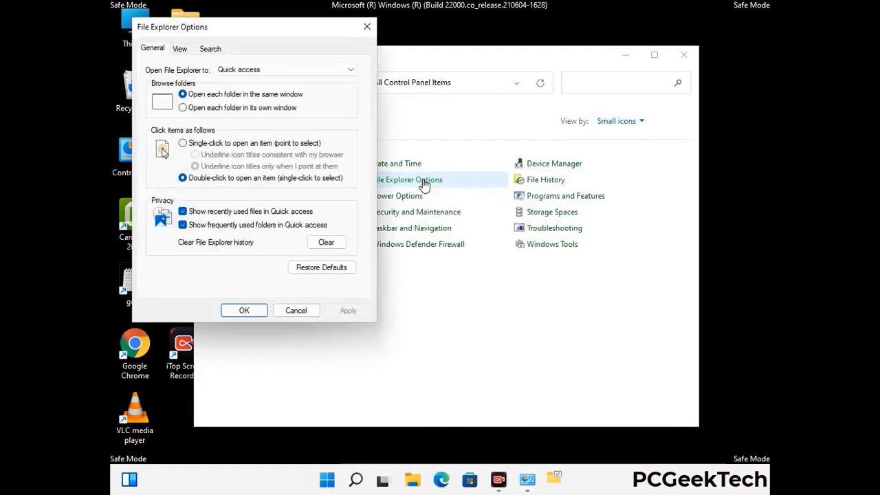
pyautogui.click(181, 49)
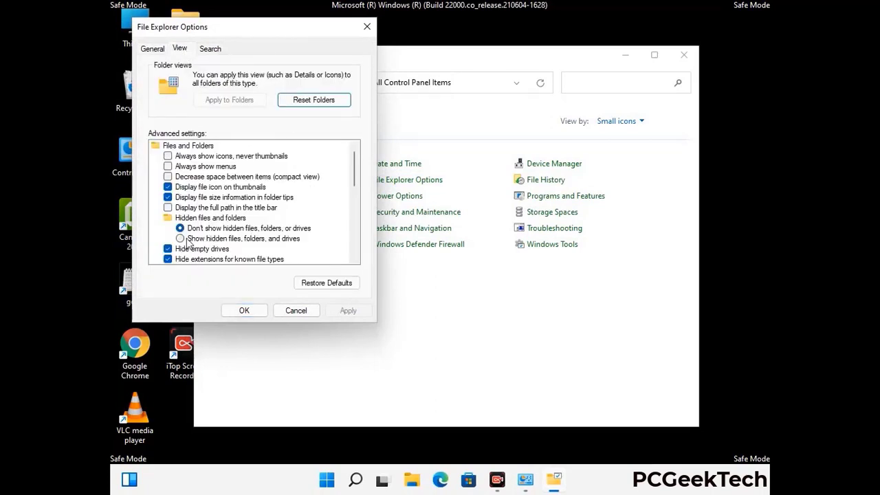
pyautogui.click(180, 238)
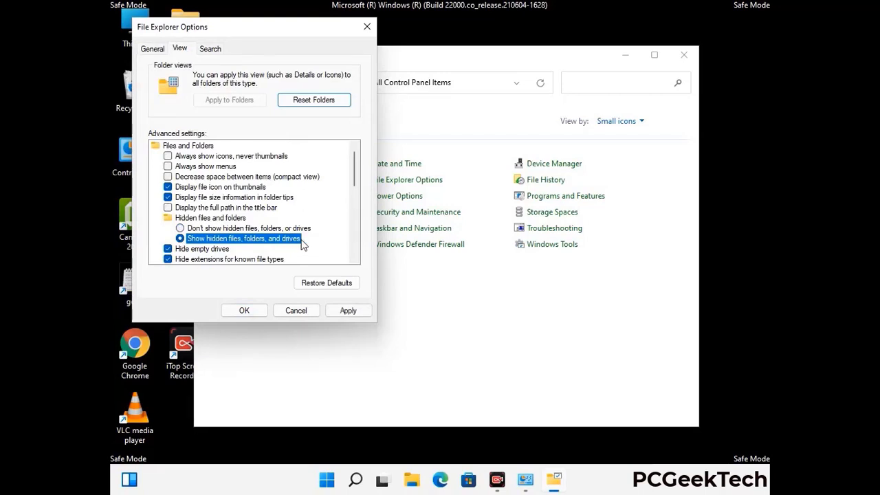
pyautogui.click(347, 310)
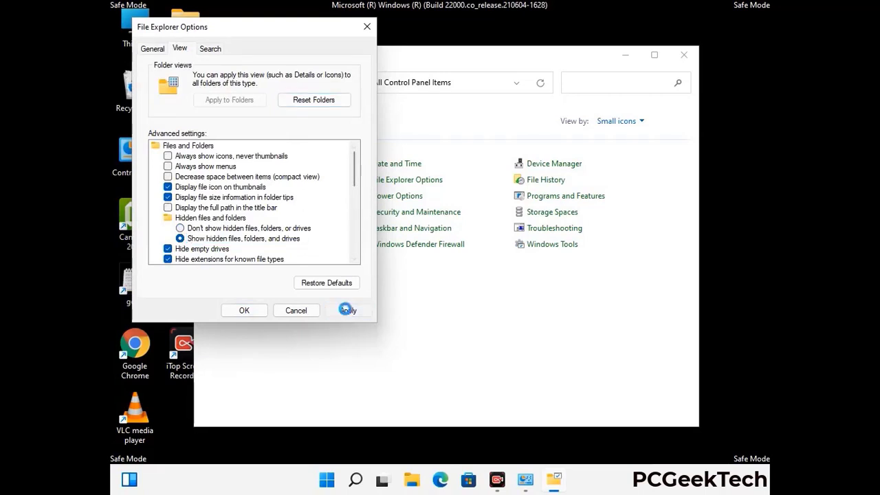
pyautogui.click(234, 312)
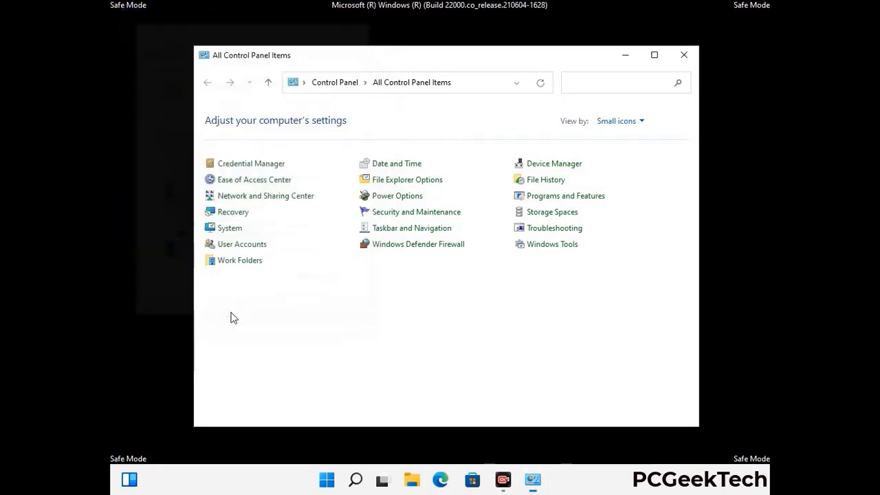
pyautogui.click(683, 55)
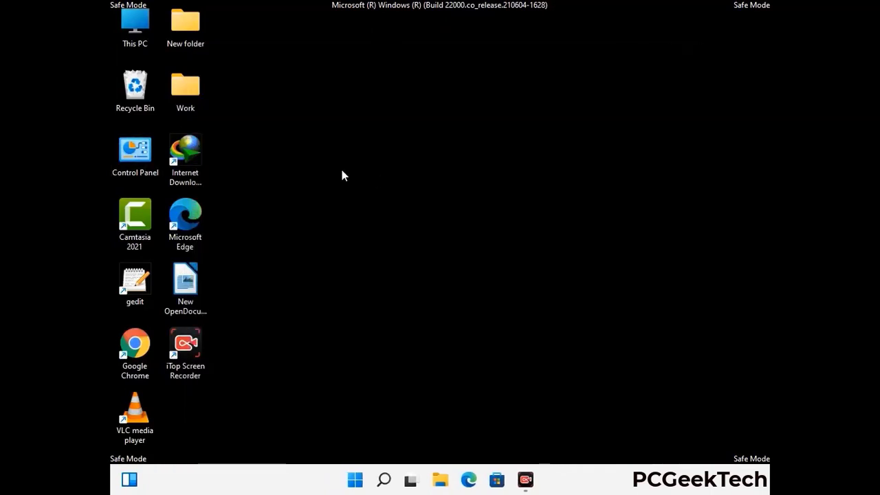
# Step: Navigate File Explorer to C:\Windows\System32\drivers\etc
pyautogui.doubleClick(131, 42)
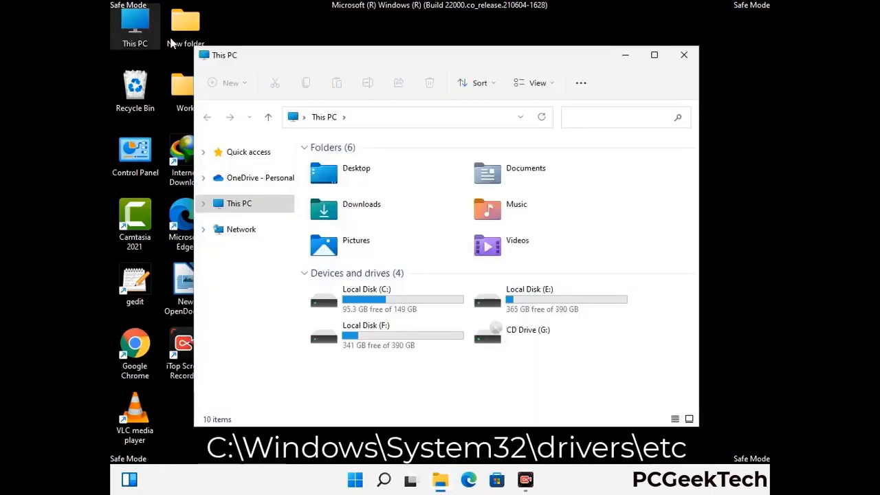
pyautogui.doubleClick(383, 300)
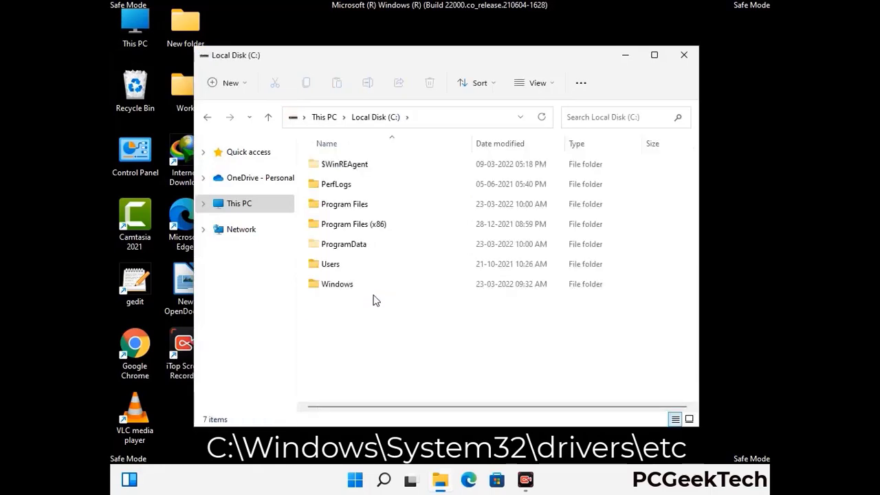
pyautogui.click(330, 289)
pyautogui.doubleClick(330, 289)
pyautogui.scroll(-5, 440, 292)
pyautogui.scroll(-12, 435, 296)
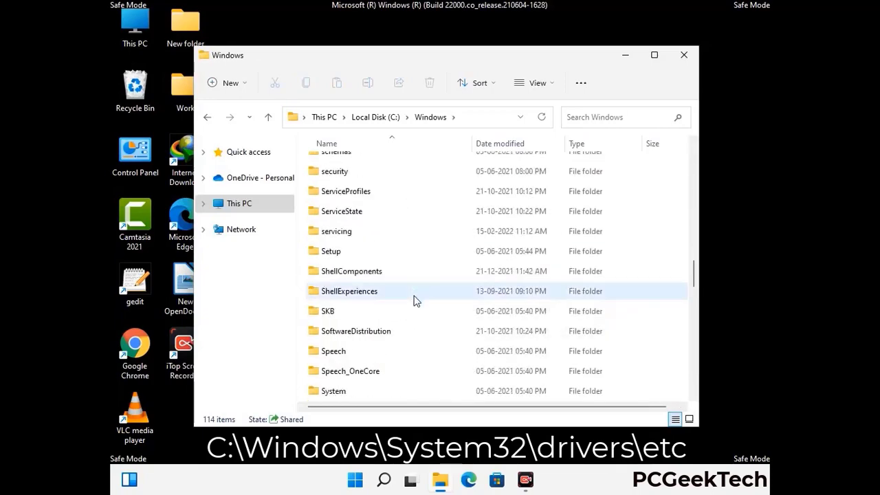
pyautogui.scroll(-2, 413, 309)
pyautogui.doubleClick(337, 291)
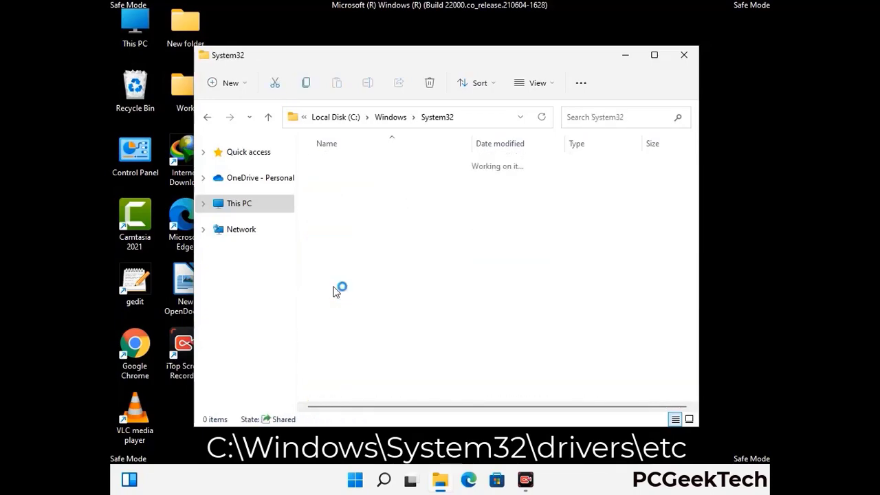
pyautogui.scroll(-5, 377, 298)
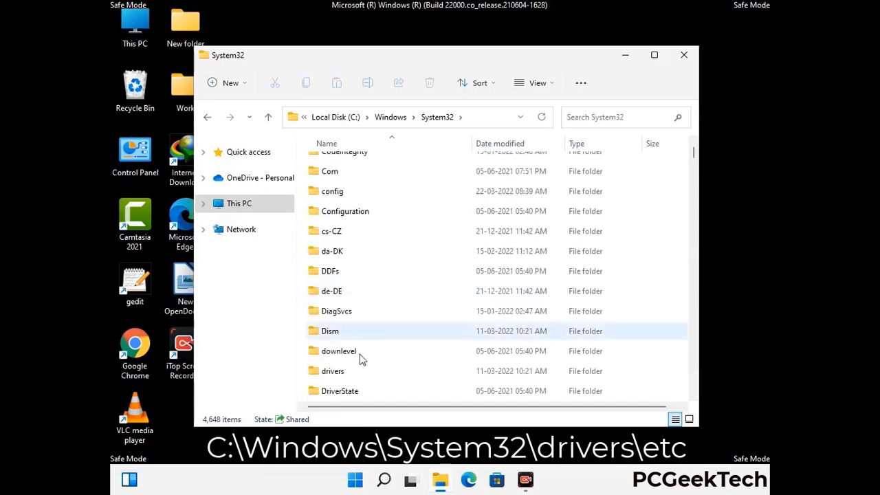
pyautogui.doubleClick(338, 373)
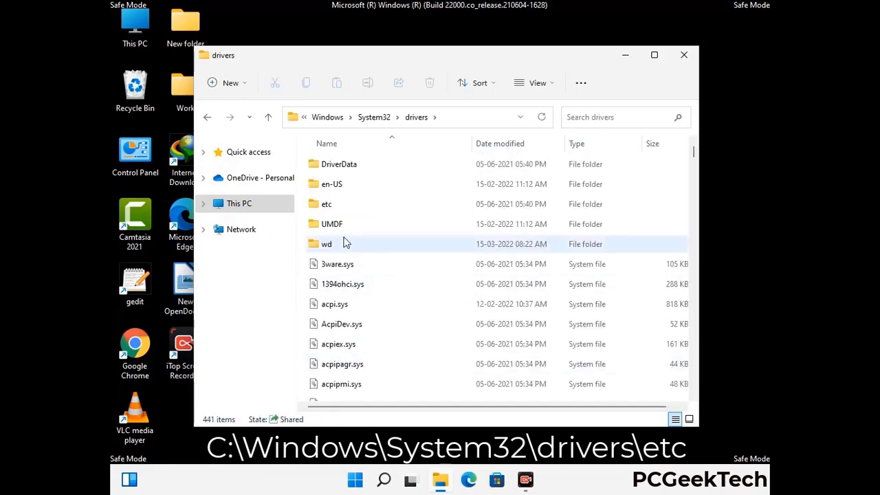
pyautogui.doubleClick(328, 205)
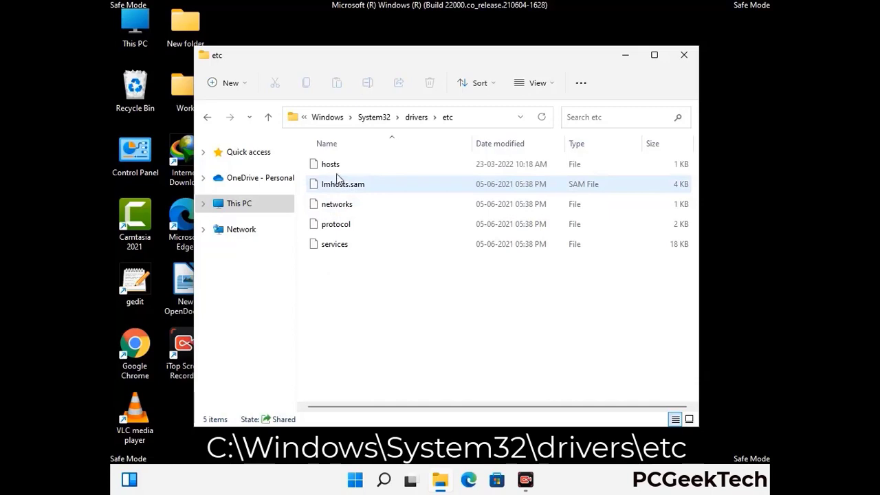
# Step: Open the hosts file with Notepad
pyautogui.click(337, 168)
pyautogui.doubleClick(337, 168)
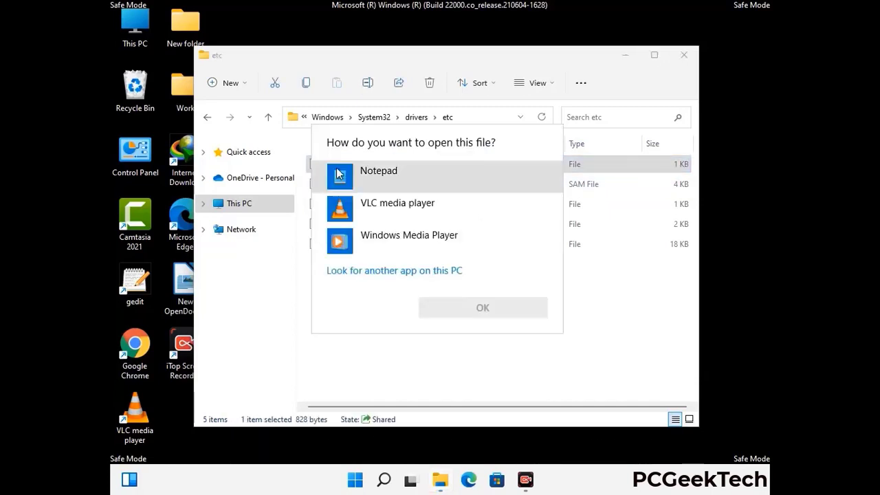
pyautogui.click(397, 174)
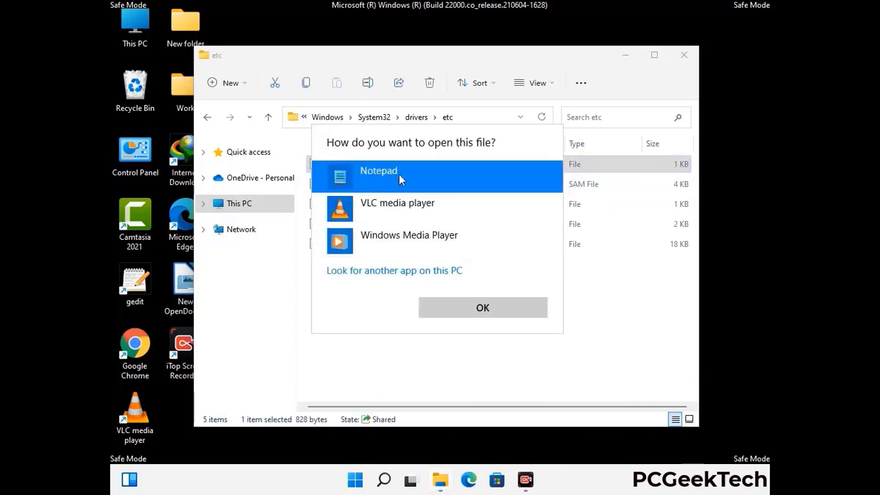
pyautogui.click(482, 308)
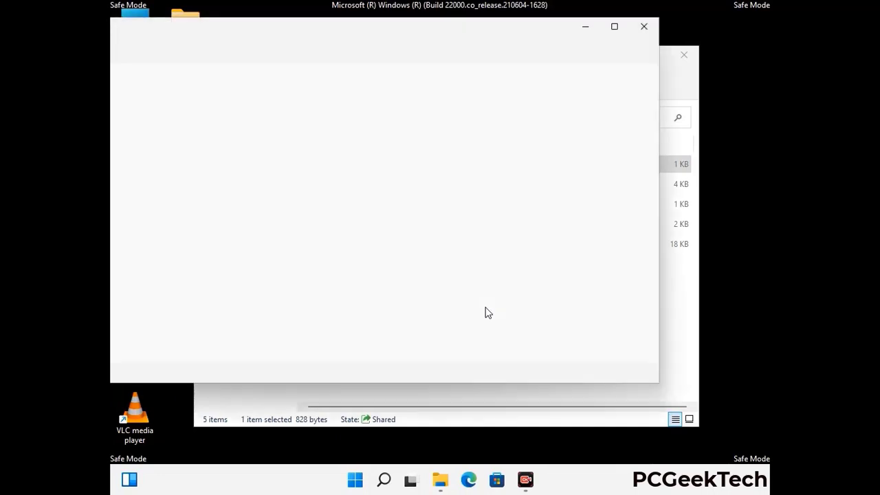
# Step: Add an empty line after the last localhost entry in hosts and save the file
pyautogui.moveTo(421, 39); pyautogui.dragTo(459, 39)
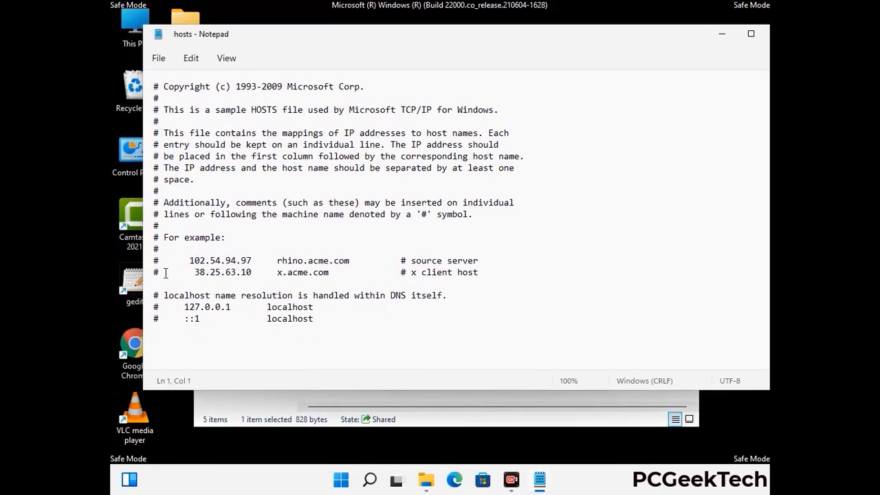
pyautogui.click(330, 322)
pyautogui.press('Return')
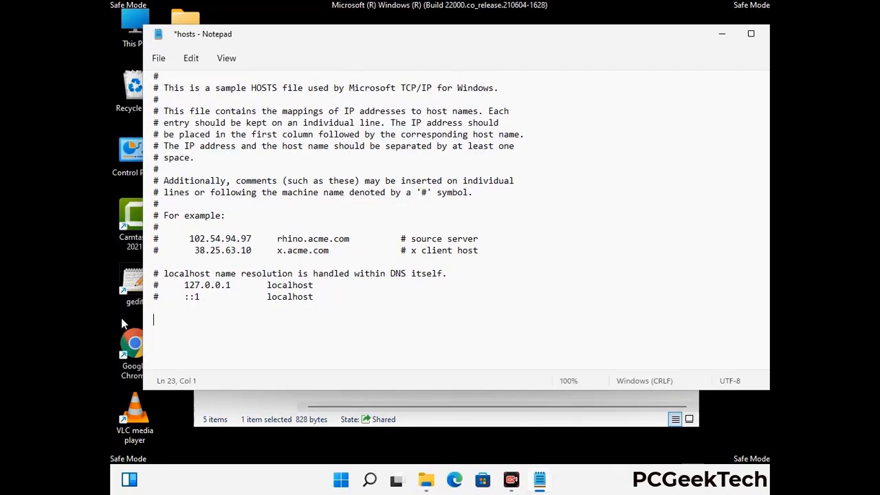
pyautogui.click(158, 58)
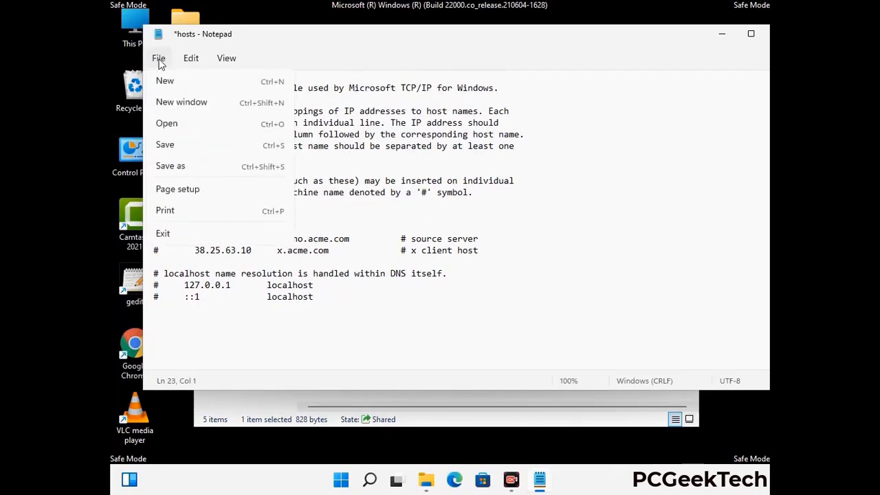
pyautogui.click(164, 146)
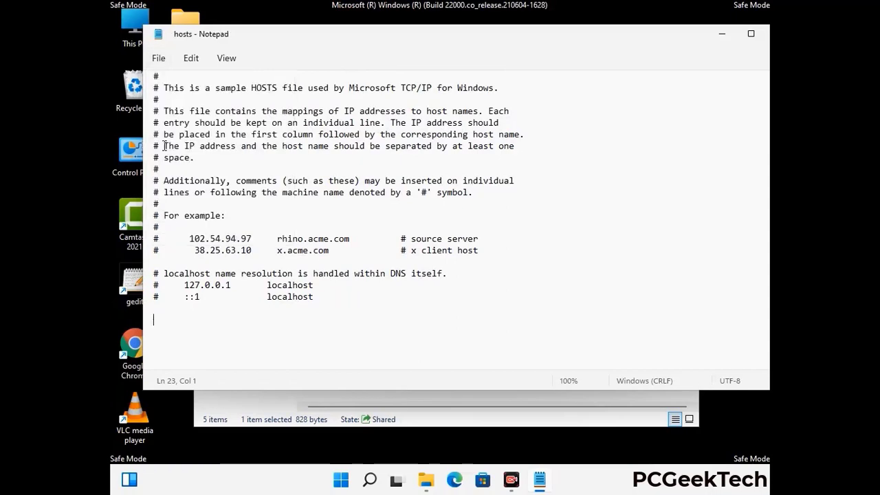
# Step: Close Notepad and the etc folder window
pyautogui.moveTo(663, 42); pyautogui.dragTo(565, 42)
pyautogui.click(678, 38)
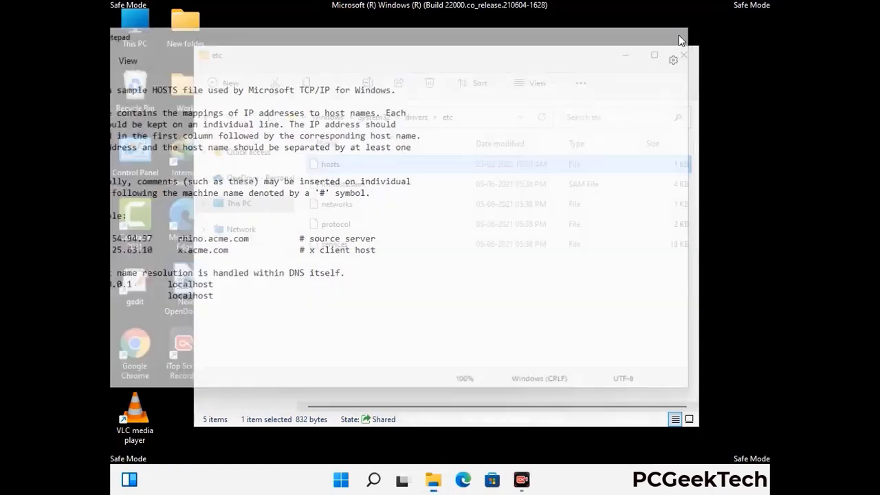
pyautogui.click(685, 51)
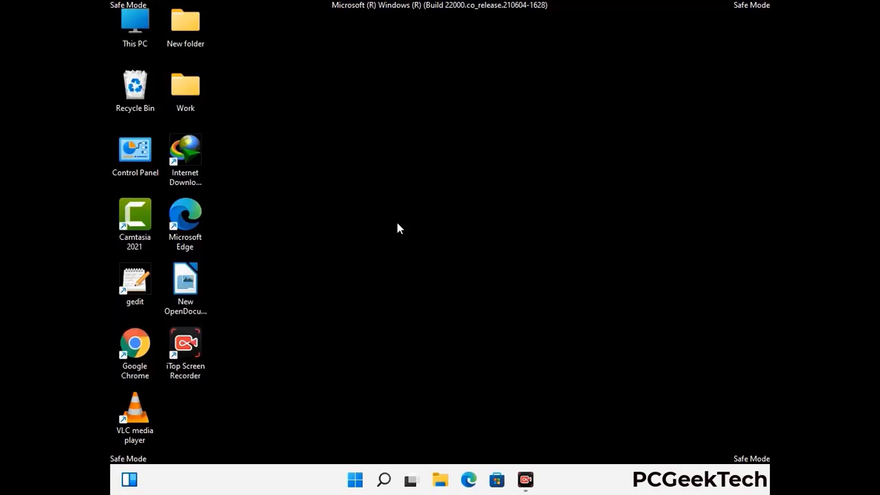
# Step: Open the AppData\Roaming folder by running %appdata% from the Run box
pyautogui.press('super+r')
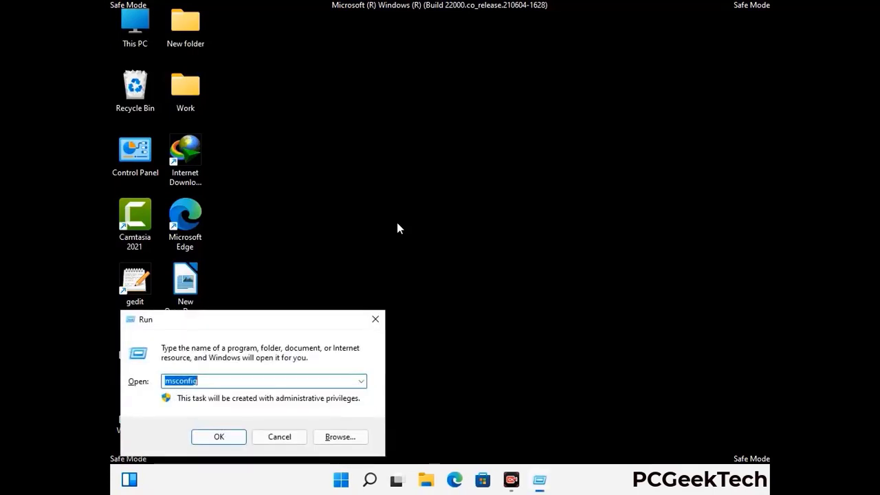
pyautogui.moveTo(251, 314); pyautogui.dragTo(409, 137)
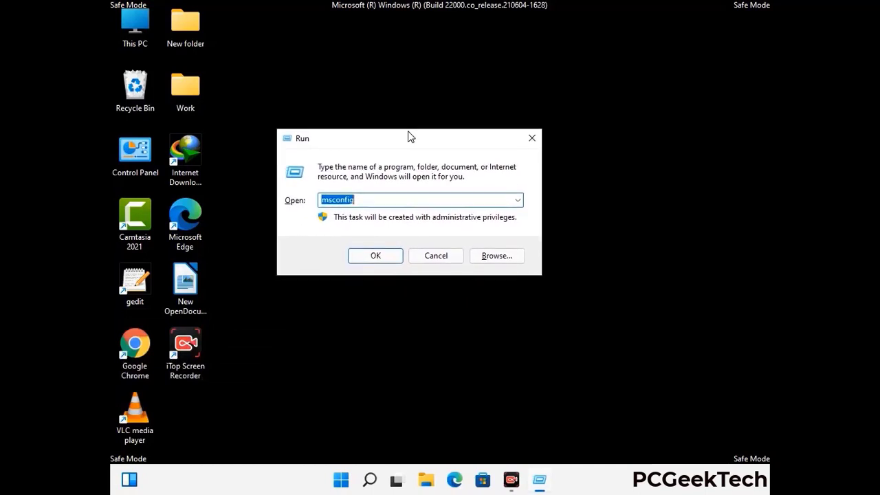
pyautogui.write('%')
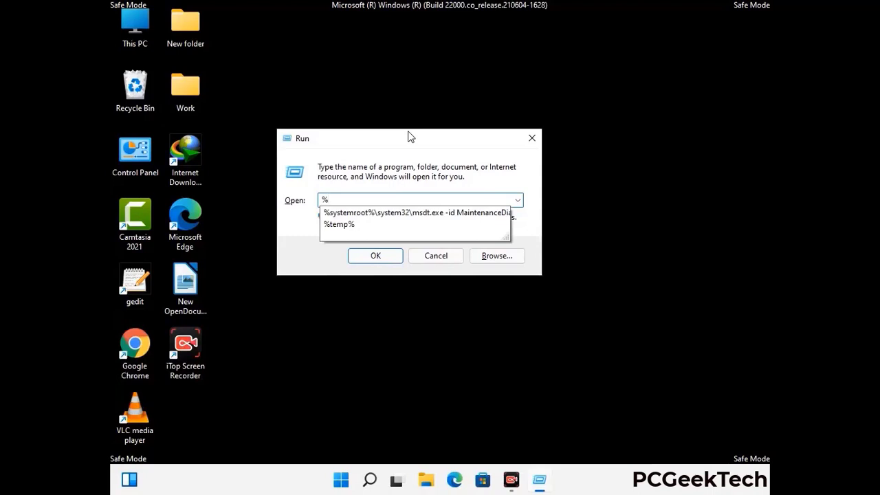
pyautogui.write('appdata%')
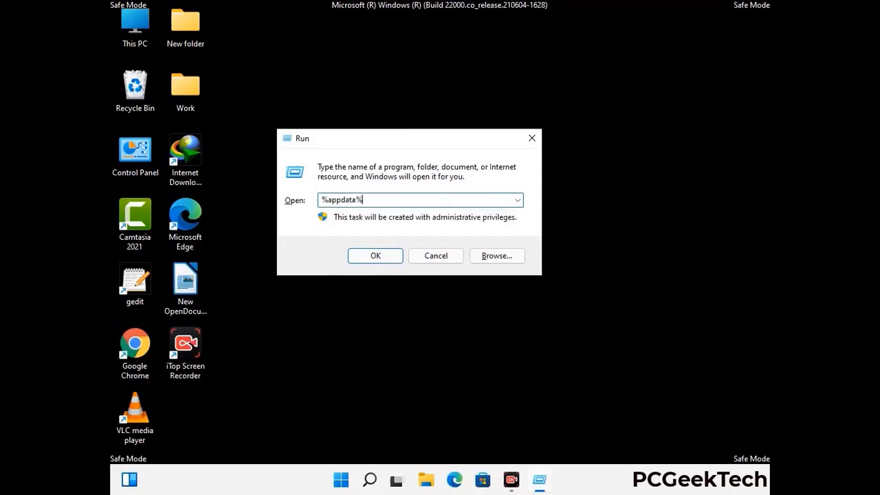
pyautogui.press('Return')
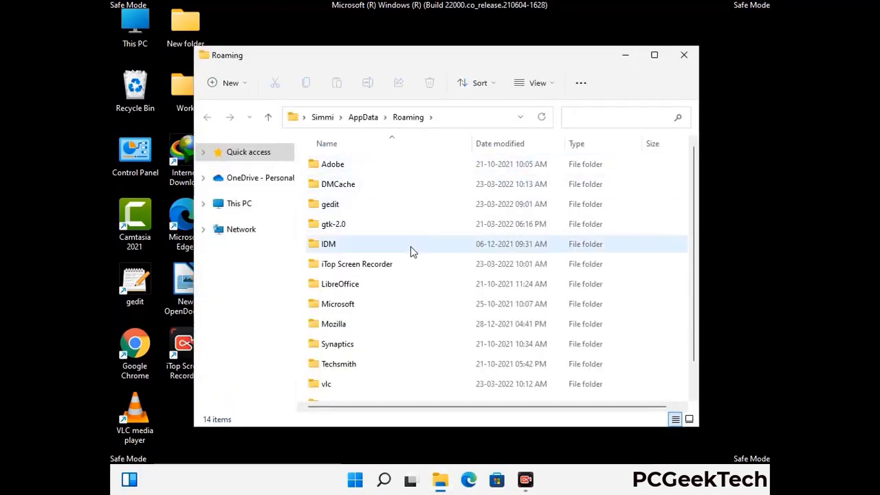
# Step: Delete the Zoom folder from Roaming and close the folder window
pyautogui.scroll(-1, 415, 248)
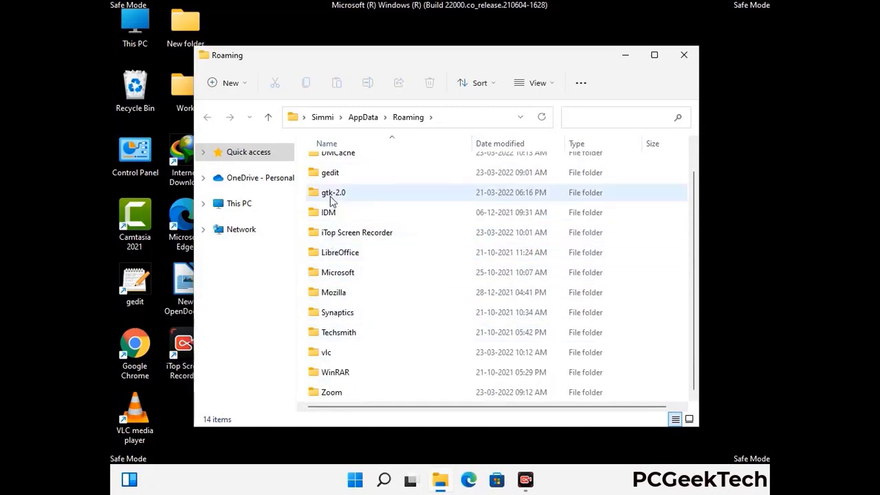
pyautogui.scroll(1, 330, 207)
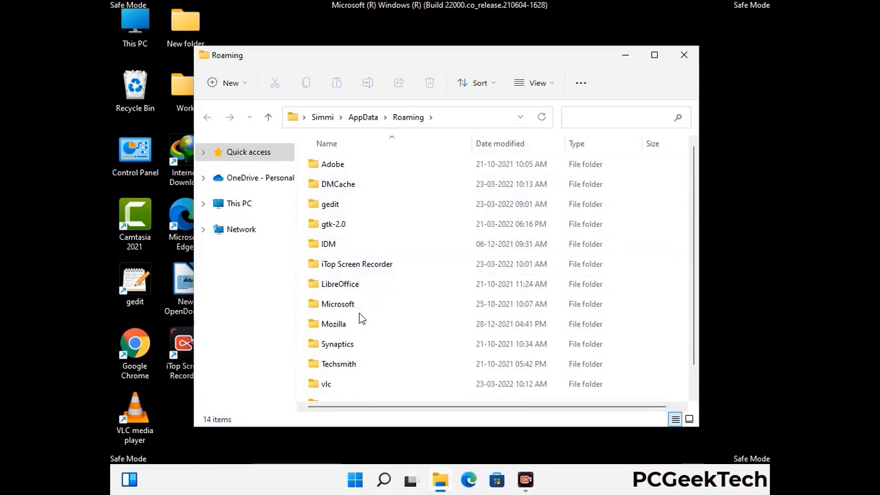
pyautogui.scroll(-1, 359, 320)
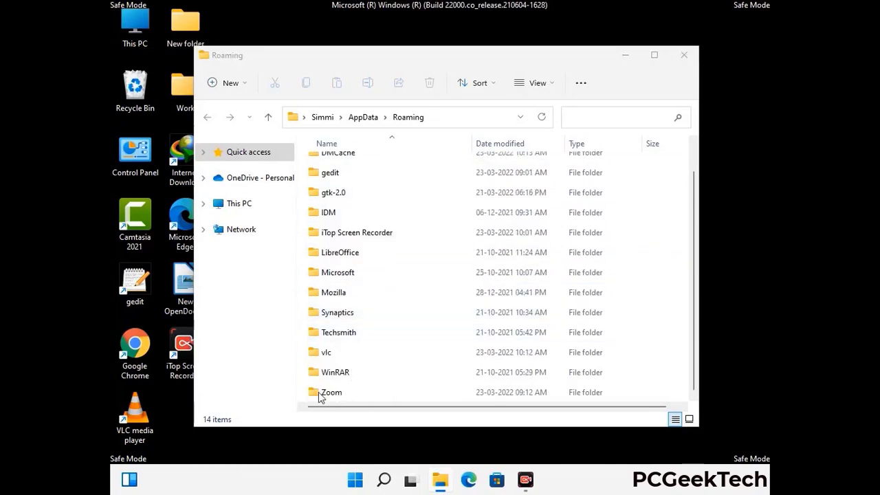
pyautogui.click(492, 389)
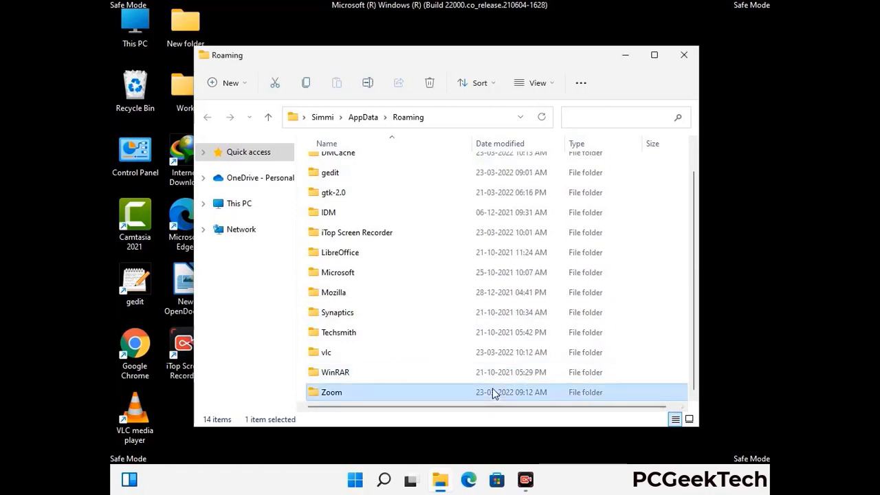
pyautogui.click(434, 86)
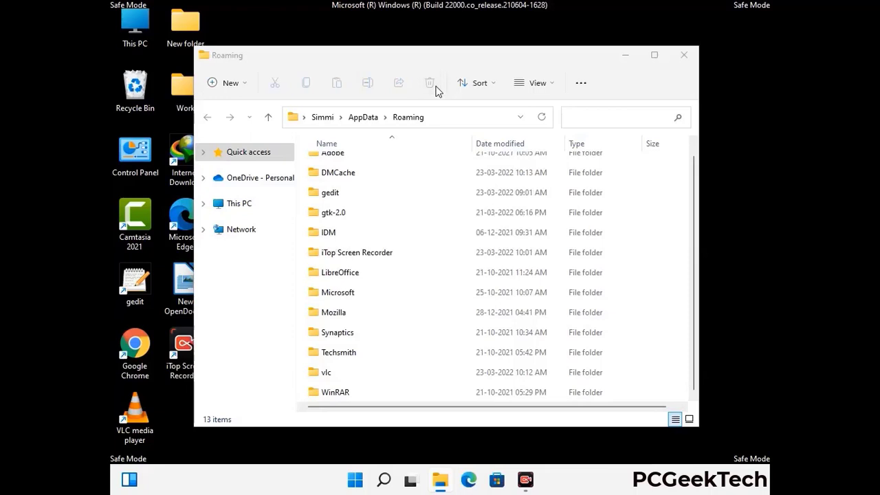
pyautogui.click(682, 58)
pyautogui.click(682, 58)
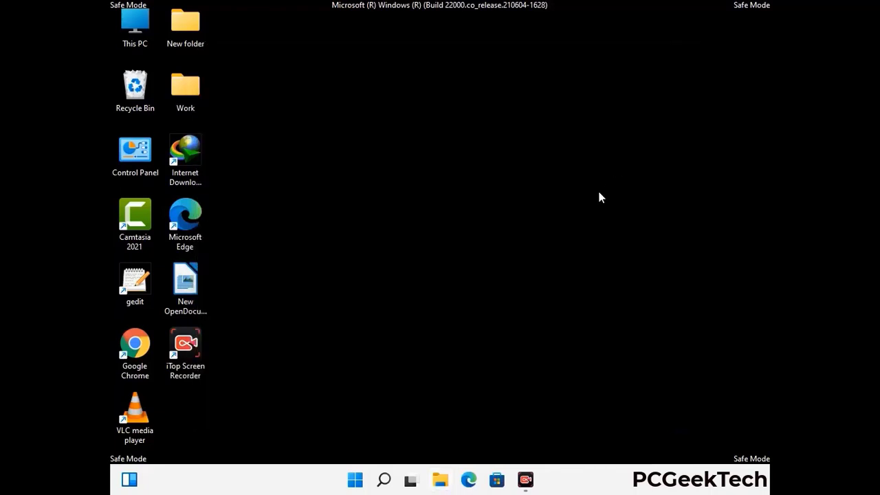
# Step: Run %LocalAppData% from the Run box to show the AppData\Local folder
pyautogui.press('super+r')
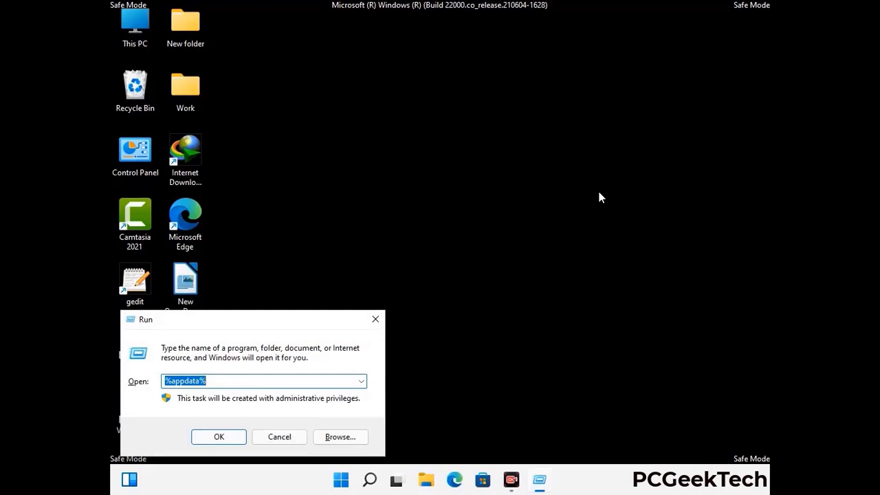
pyautogui.moveTo(275, 327); pyautogui.dragTo(461, 174)
pyautogui.write('%Local')
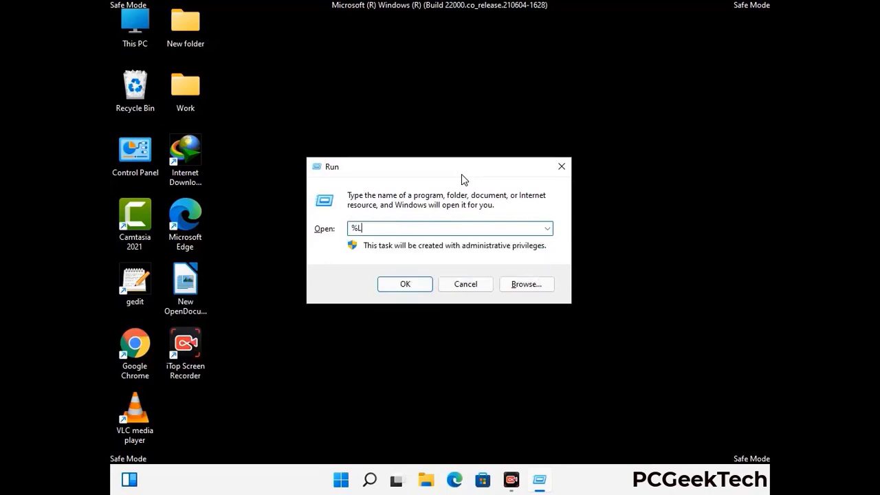
pyautogui.write('App')
pyautogui.press('Return')
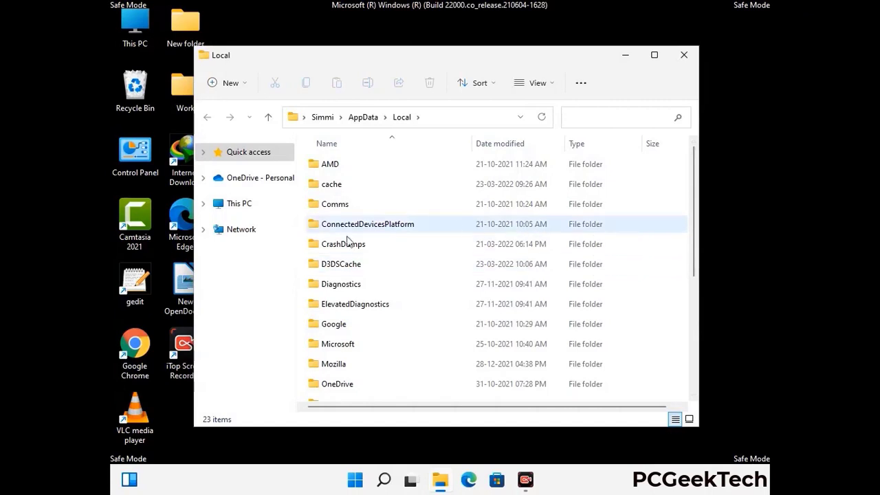
# Step: Delete the Mozilla folder from AppData\Local, then close the Local window
pyautogui.scroll(-1, 350, 288)
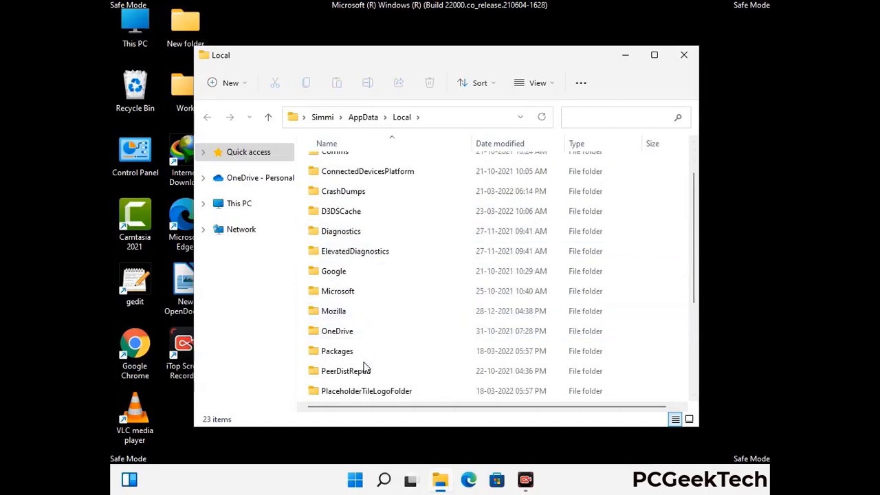
pyautogui.click(343, 315)
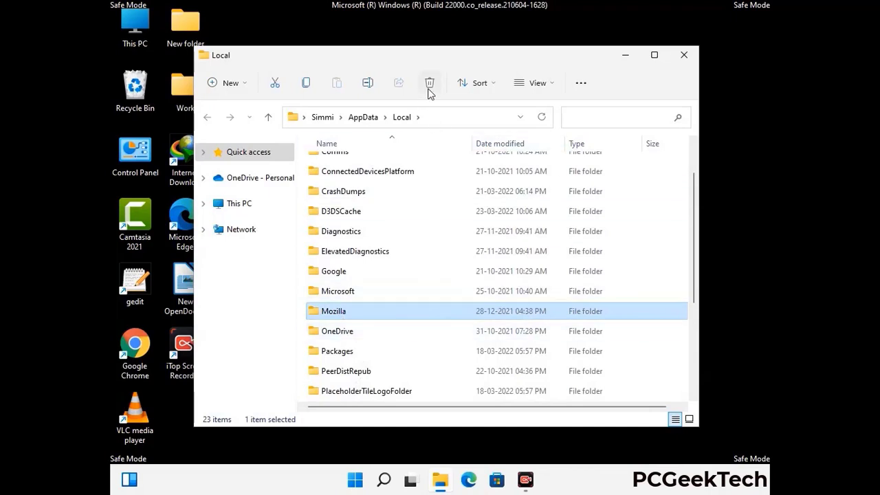
pyautogui.click(428, 84)
pyautogui.click(427, 88)
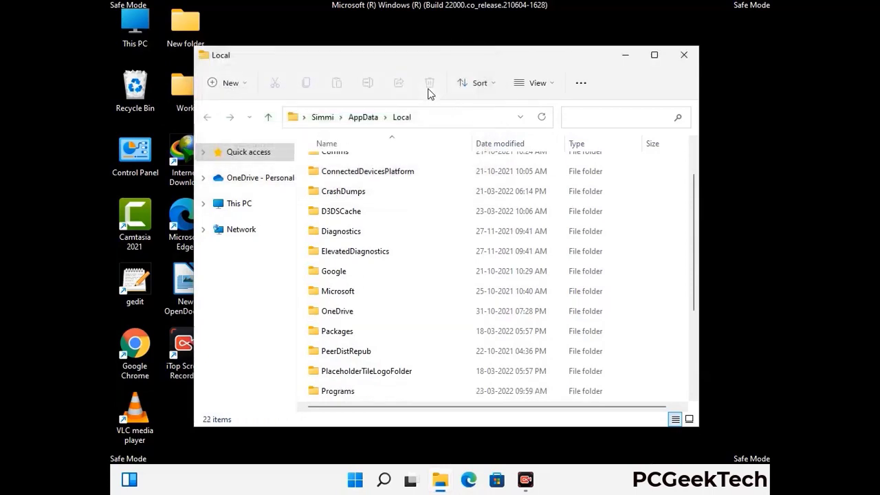
pyautogui.click(685, 62)
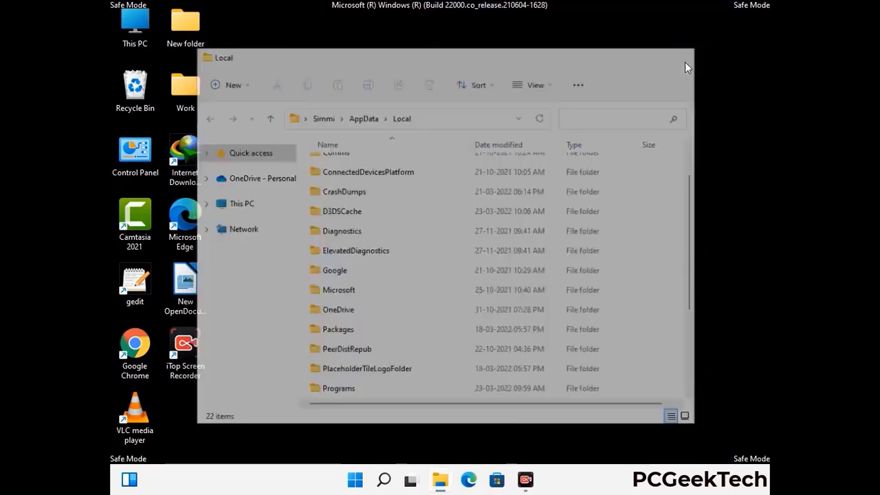
# Step: Run %ProgramData% from the Run box to open C:\ProgramData
pyautogui.press('super+r')
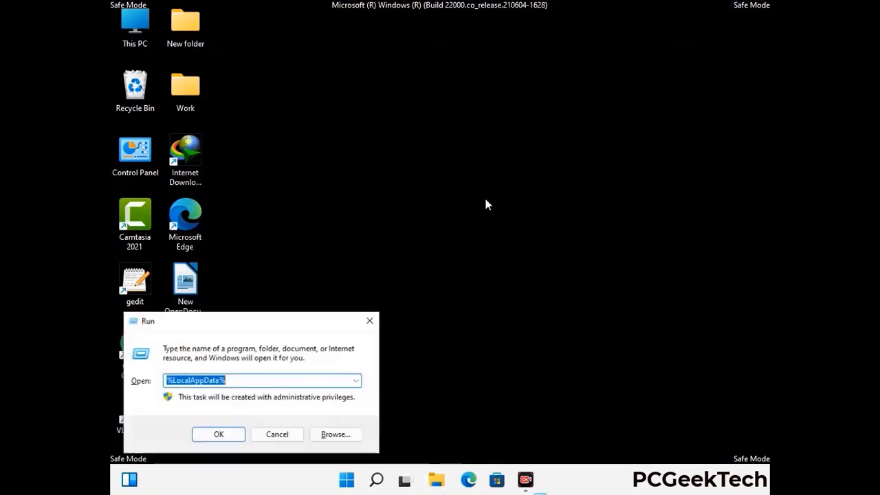
pyautogui.moveTo(224, 325); pyautogui.dragTo(402, 180)
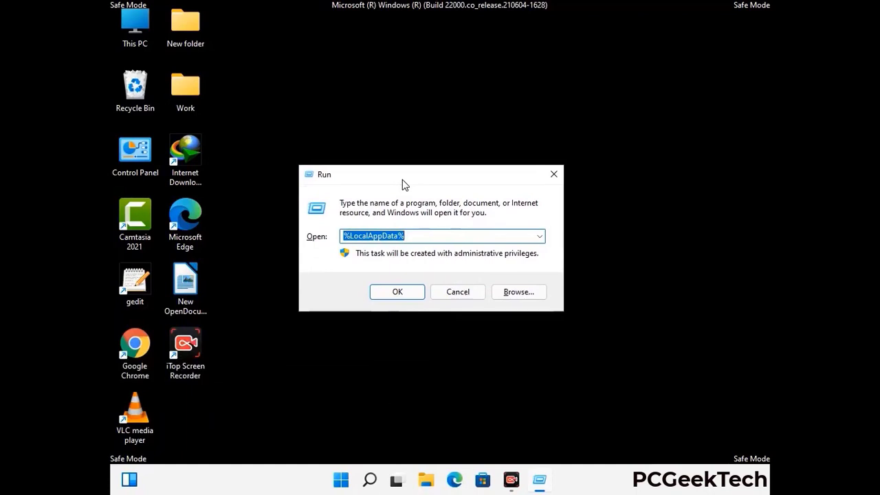
pyautogui.write('%')
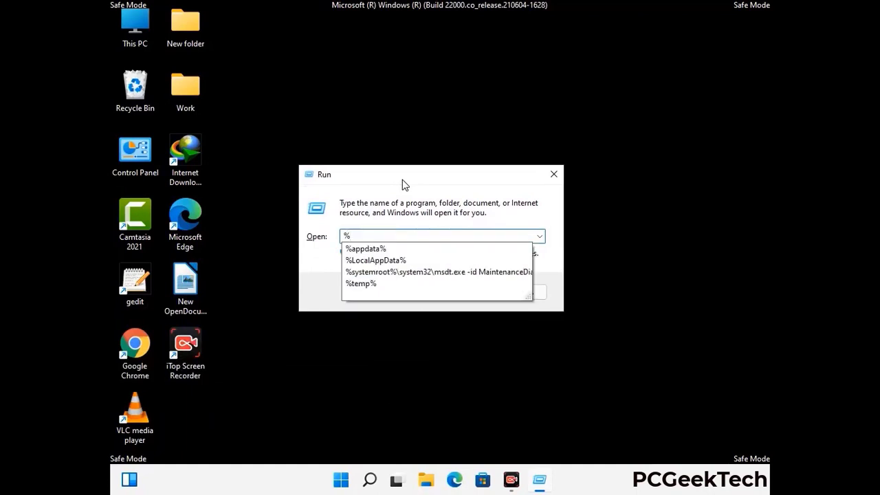
pyautogui.write('ProgramData%')
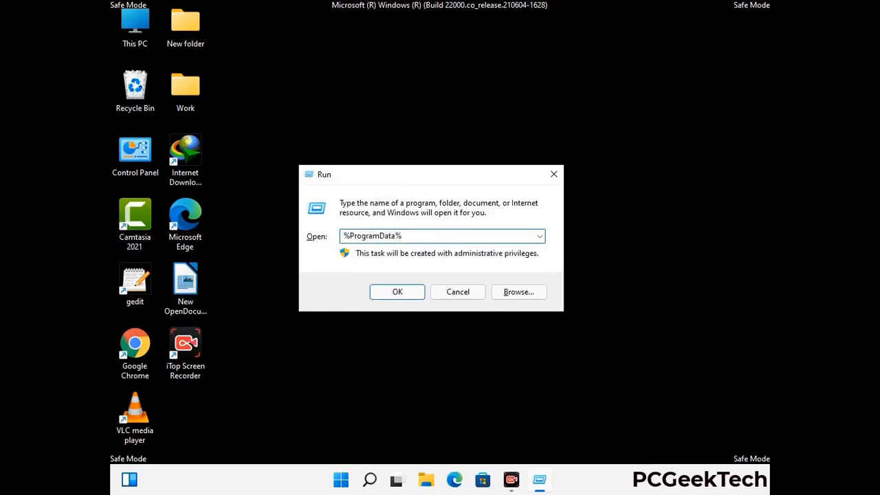
pyautogui.press('Return')
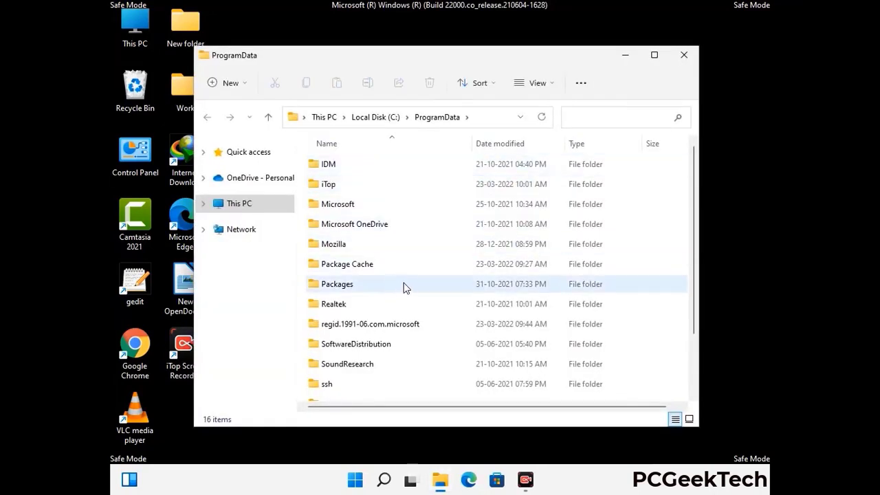
# Step: Delete the Mozilla folder from ProgramData and close the folder window
pyautogui.scroll(-2, 405, 289)
pyautogui.scroll(-1, 404, 296)
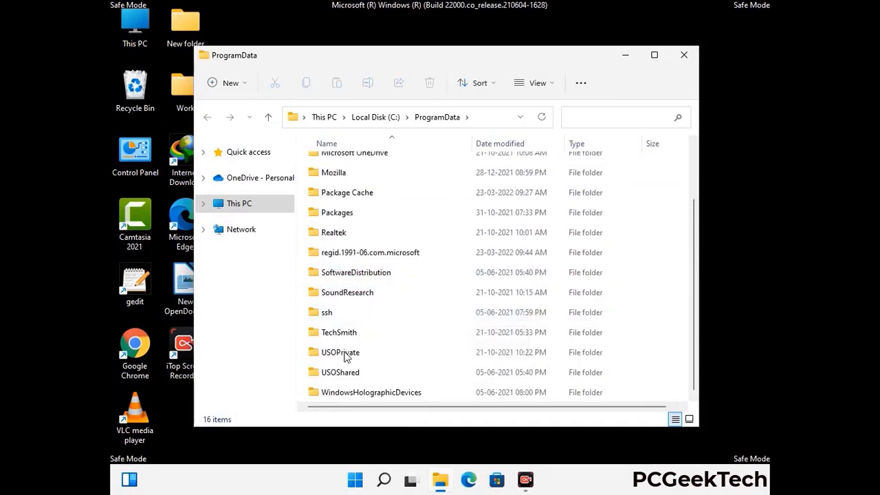
pyautogui.click(339, 172)
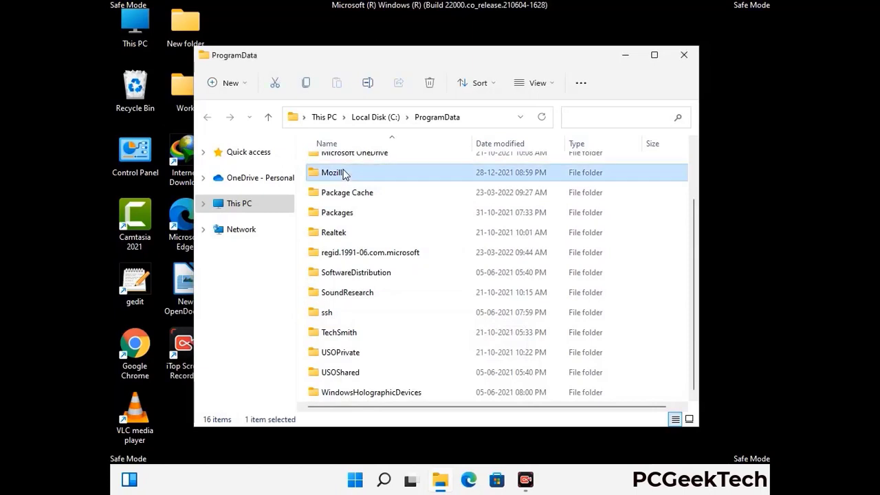
pyautogui.click(430, 84)
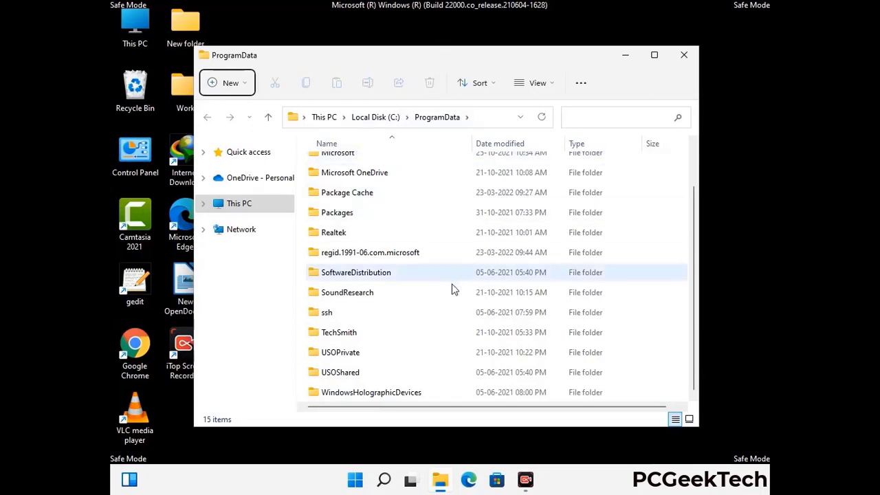
pyautogui.scroll(1, 451, 289)
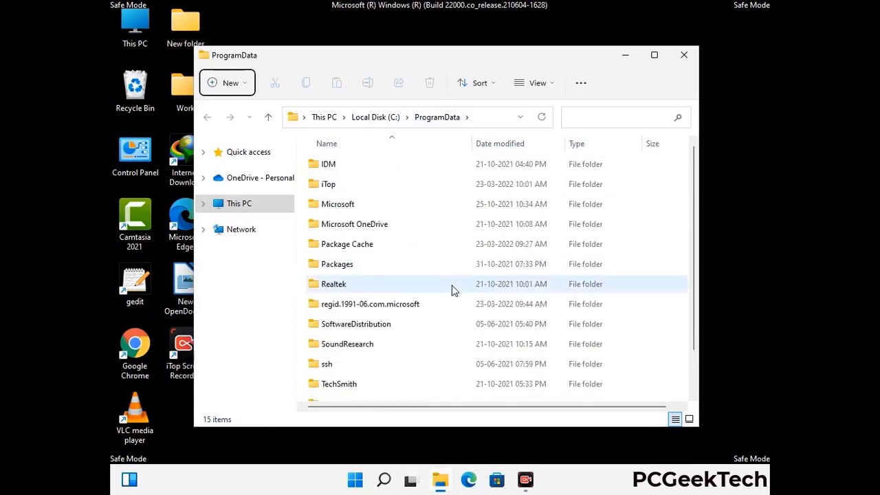
pyautogui.click(691, 58)
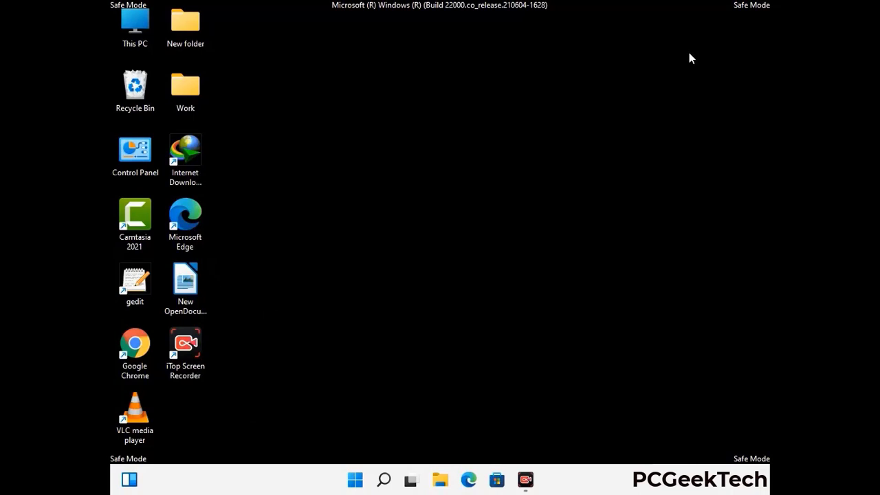
# Step: Open the C:\Windows folder in File Explorer by running %WinDir% from the Run box
pyautogui.press('super+r')
pyautogui.moveTo(288, 319); pyautogui.dragTo(459, 177)
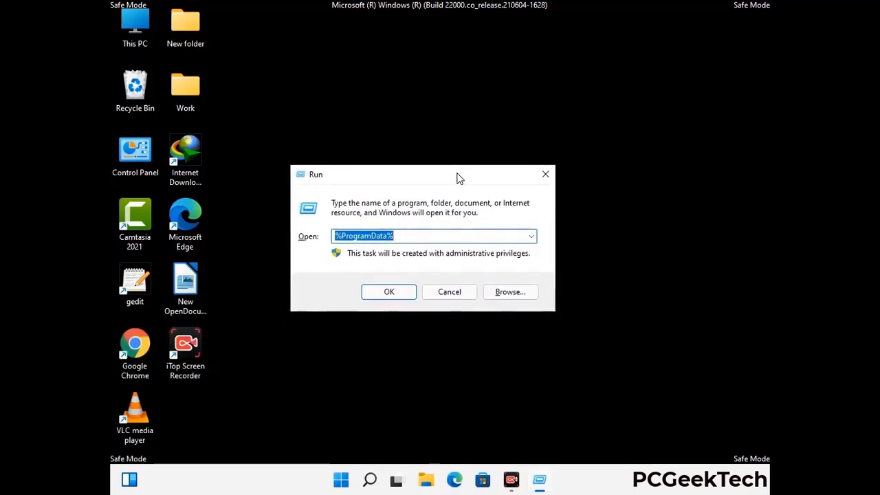
pyautogui.write('%Wi')
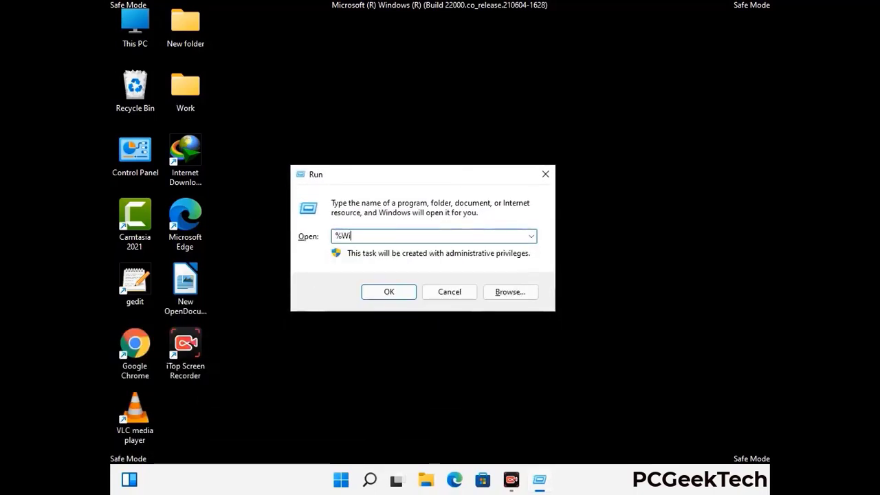
pyautogui.write('nDir%')
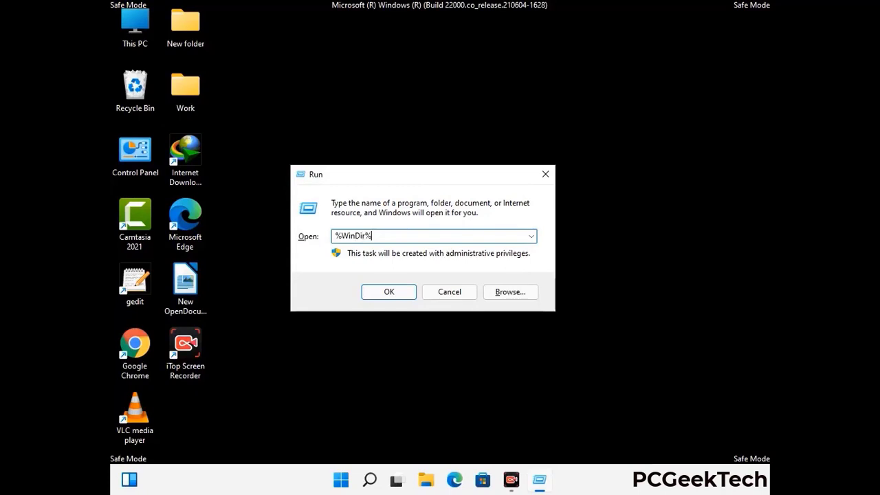
pyautogui.press('Return')
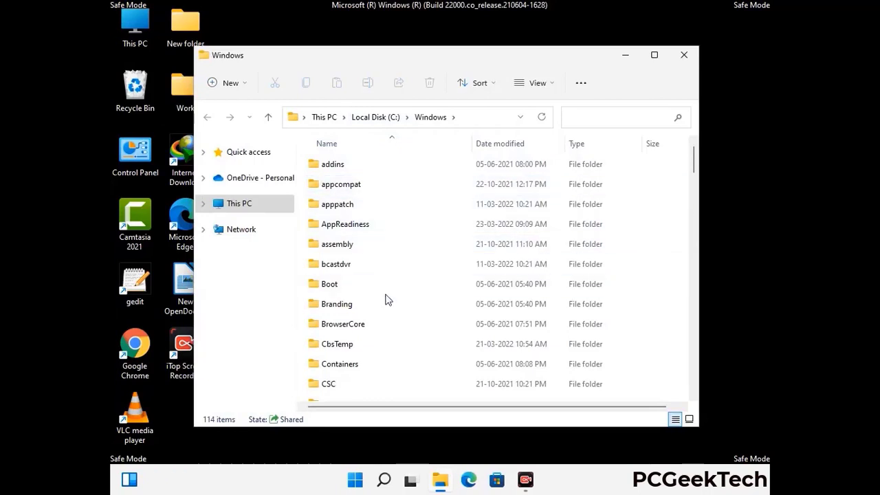
# Step: Scroll through the 114 items in C:\Windows, then close the Explorer window
pyautogui.scroll(-1, 387, 301)
pyautogui.scroll(-3, 387, 303)
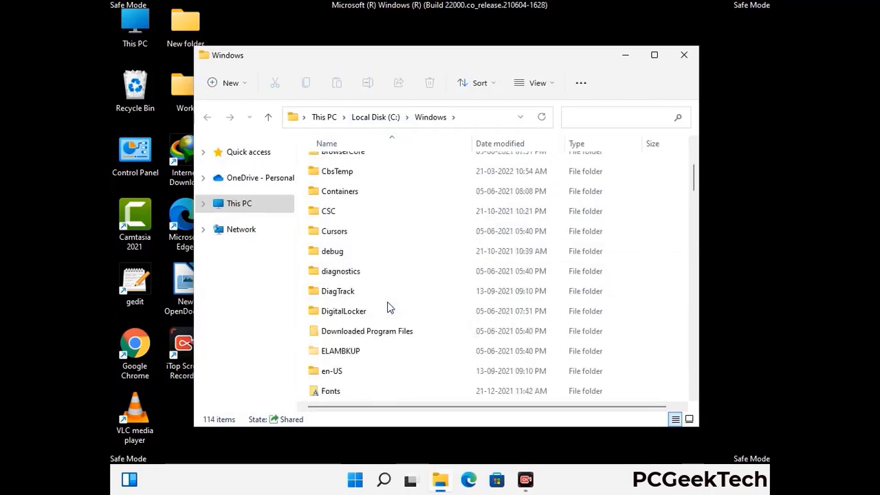
pyautogui.scroll(-5, 387, 309)
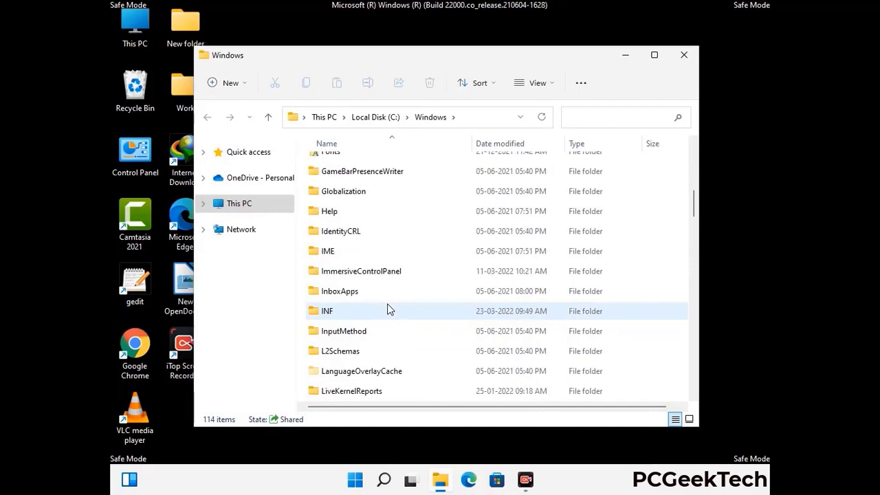
pyautogui.scroll(-4, 386, 311)
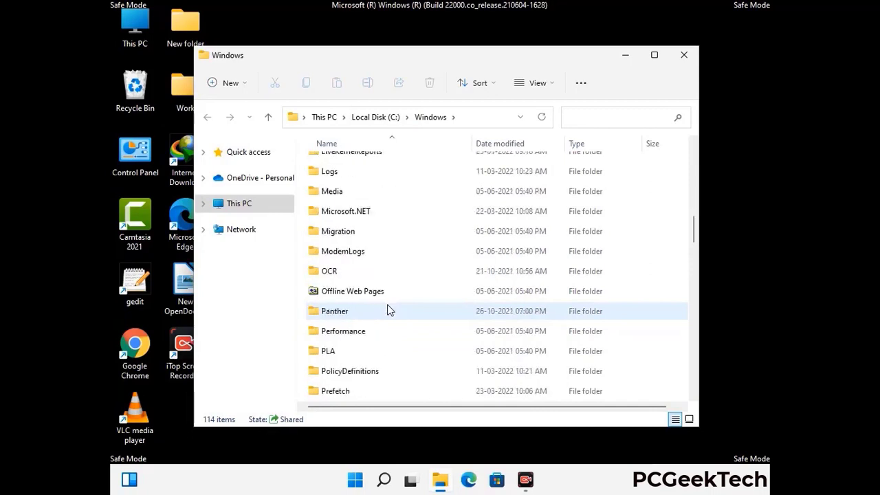
pyautogui.scroll(-6, 387, 310)
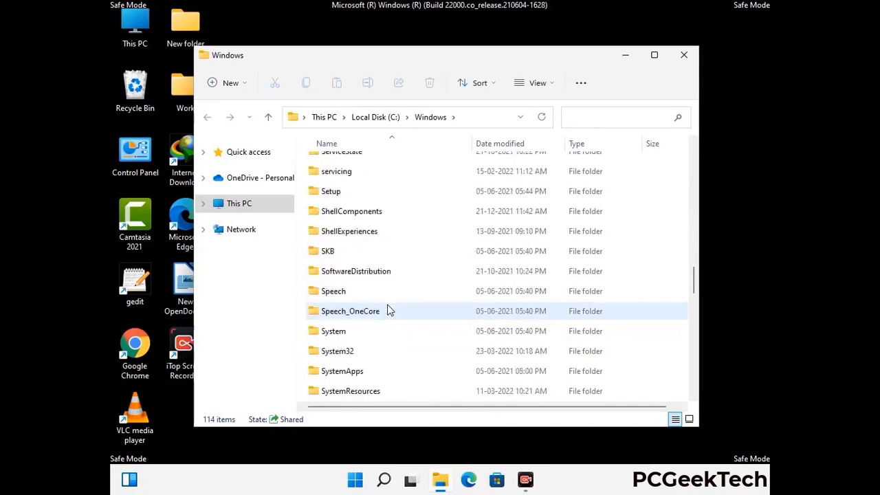
pyautogui.scroll(-7, 387, 311)
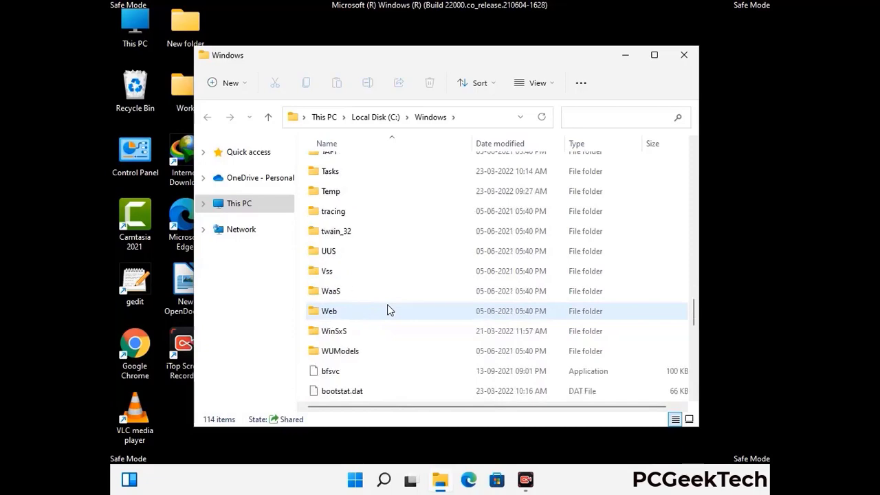
pyautogui.scroll(-8, 387, 311)
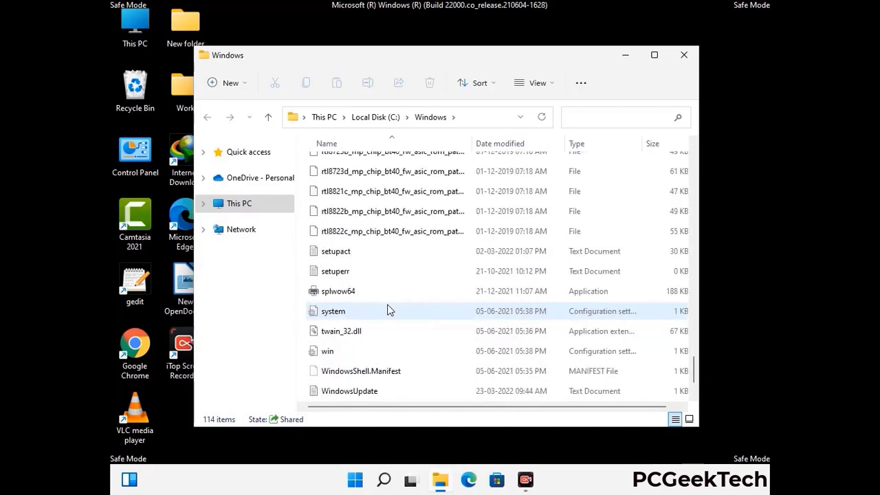
pyautogui.scroll(11, 388, 309)
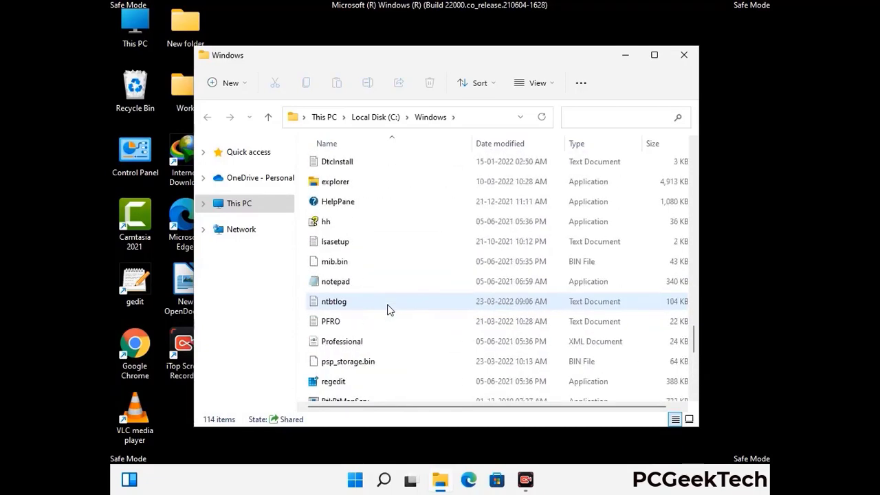
pyautogui.scroll(3, 387, 310)
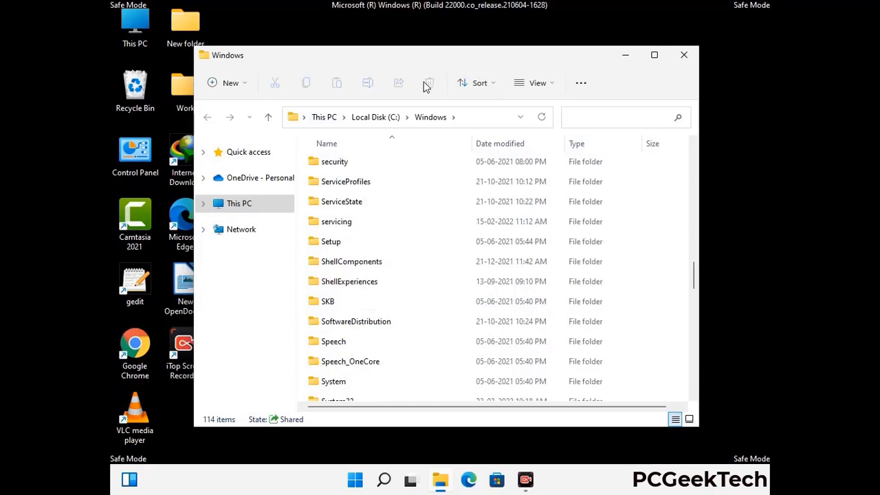
pyautogui.click(690, 57)
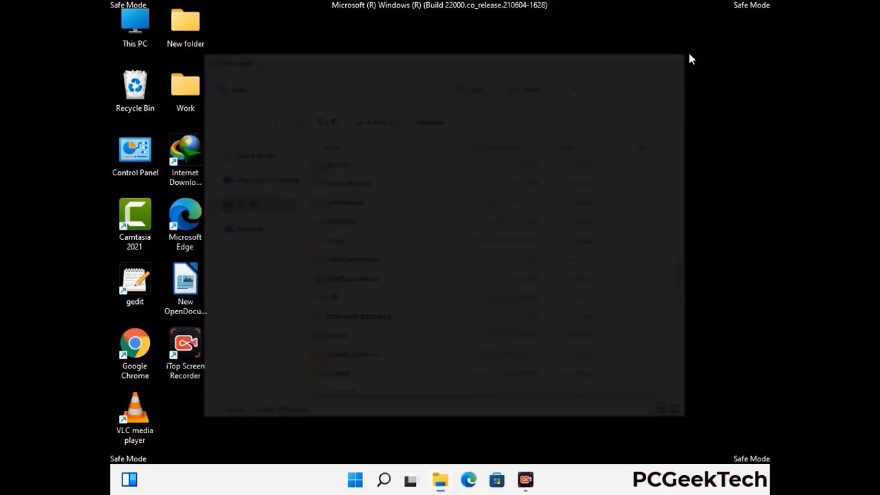
# Step: Open the user's Temp folder by running %temp% from the Run box
pyautogui.press('super+r')
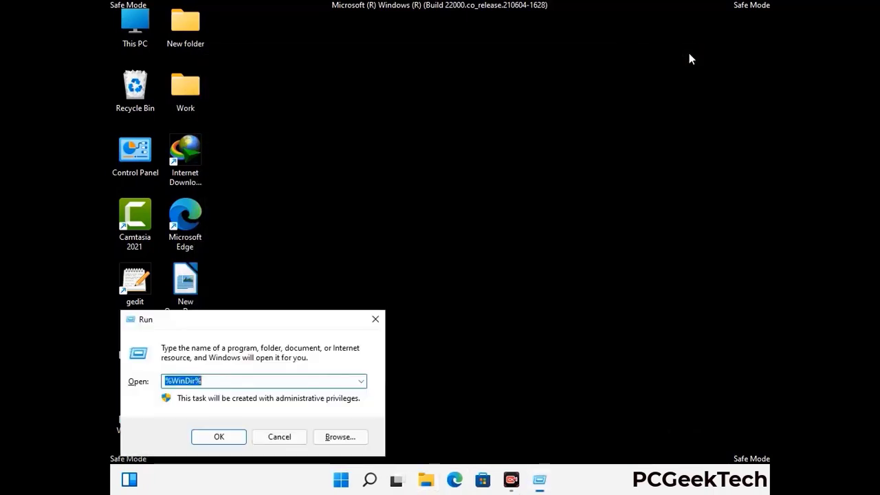
pyautogui.moveTo(291, 323); pyautogui.dragTo(497, 117)
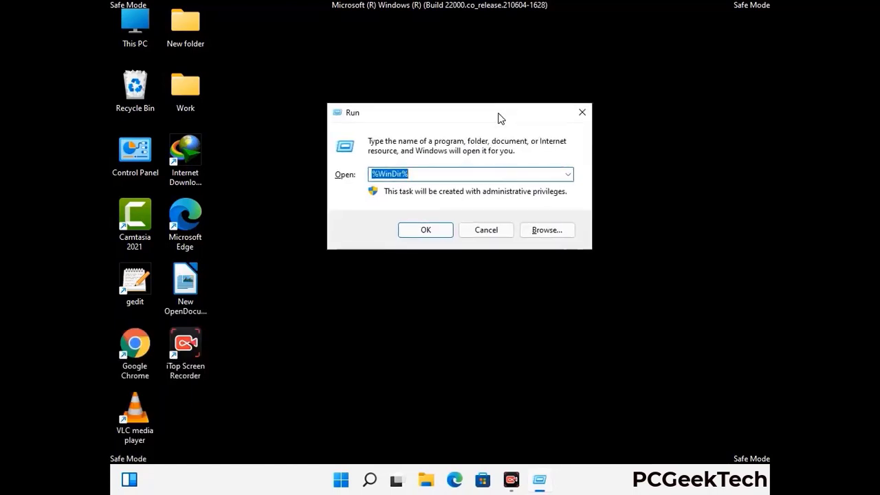
pyautogui.write('%temp%')
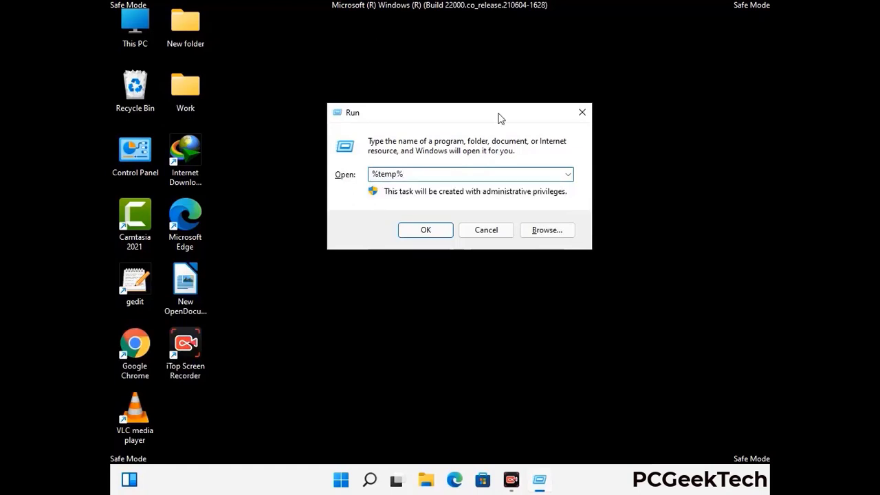
pyautogui.click(440, 229)
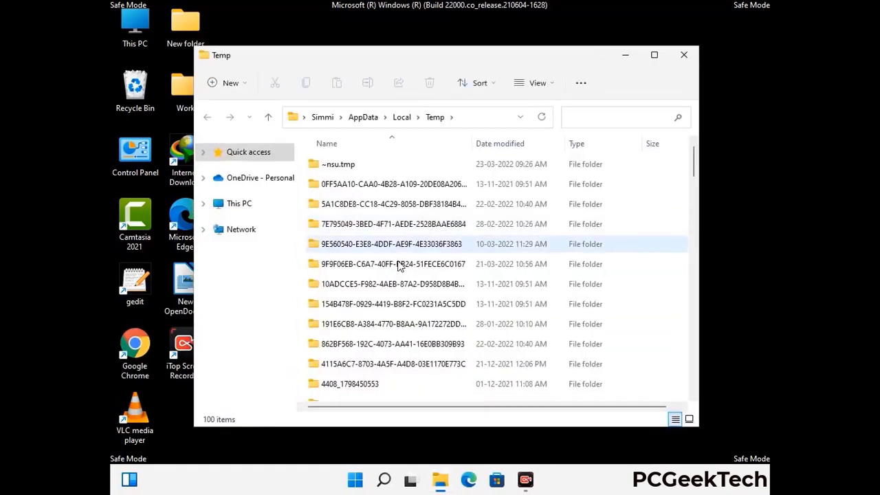
# Step: Select all 100 Temp items, delete them, and close the folder window
pyautogui.click(400, 266)
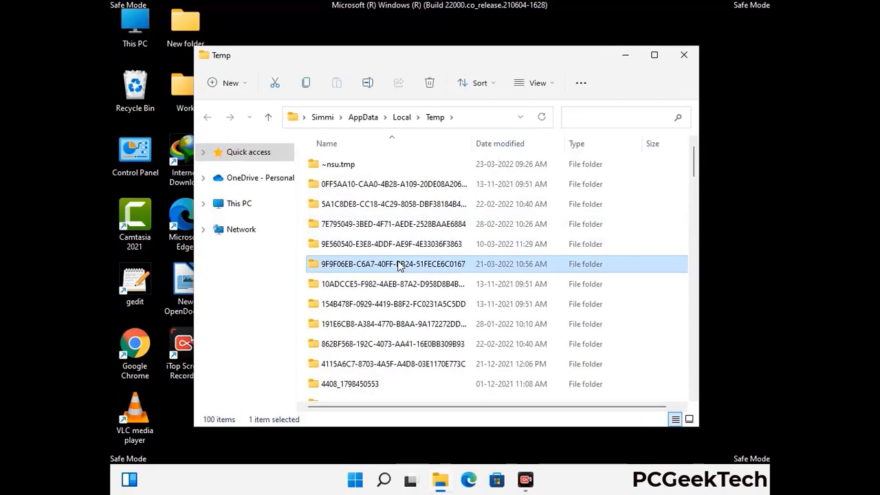
pyautogui.hotkey('ctrl', 'a')
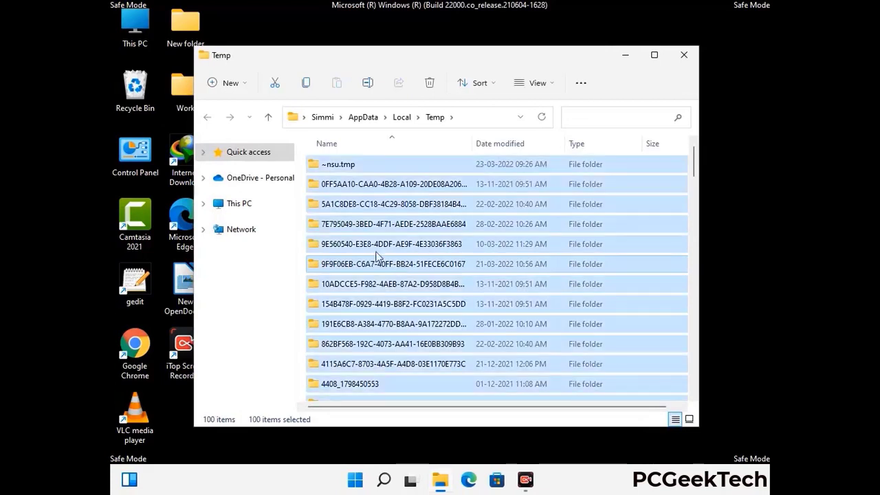
pyautogui.click(430, 83)
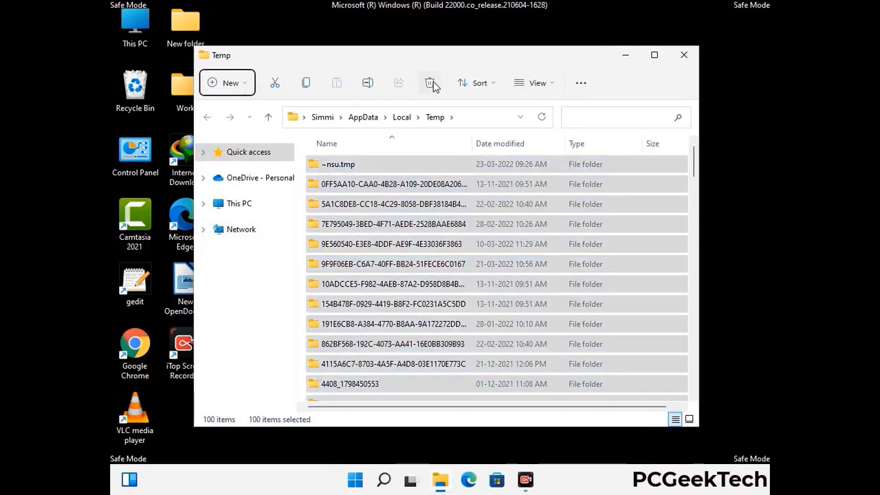
pyautogui.click(684, 54)
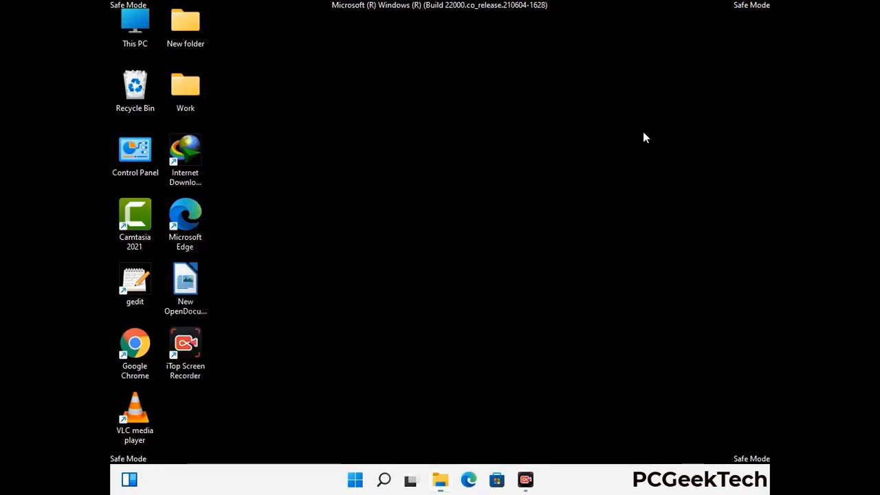
# Step: Open the C:\Windows\Temp folder by running temp from the Run box
pyautogui.press('super+r')
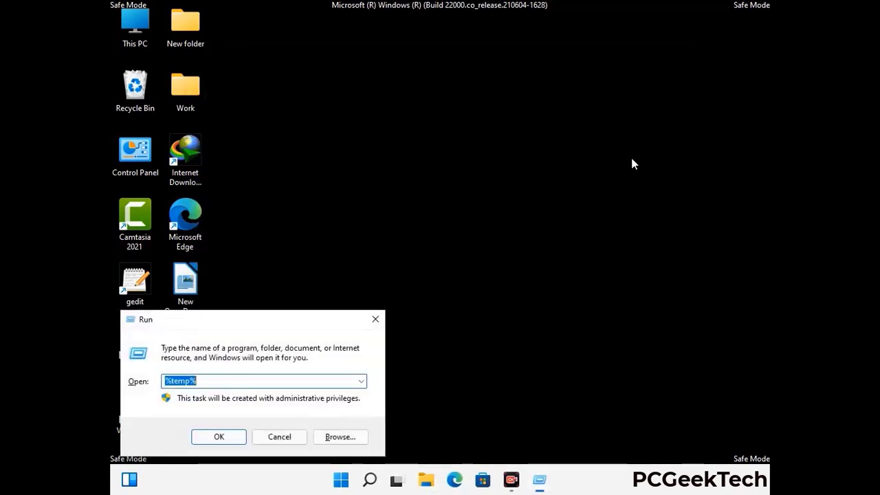
pyautogui.moveTo(298, 316); pyautogui.dragTo(501, 125)
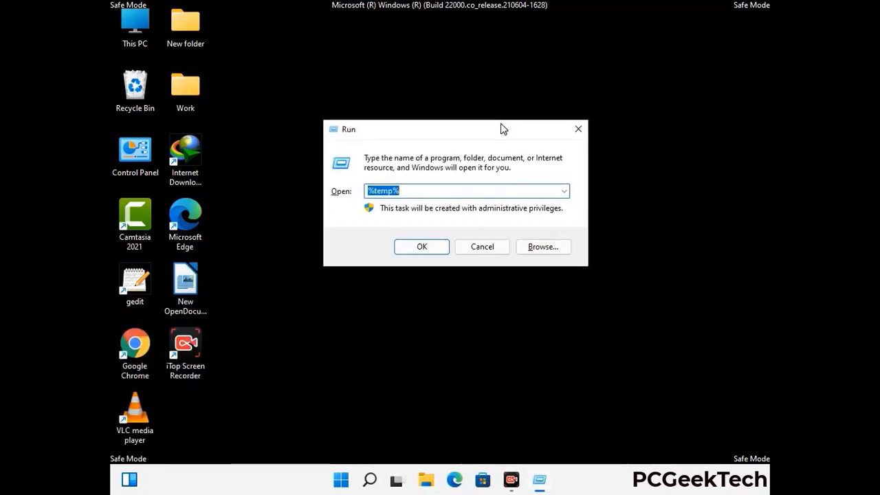
pyautogui.write('temp')
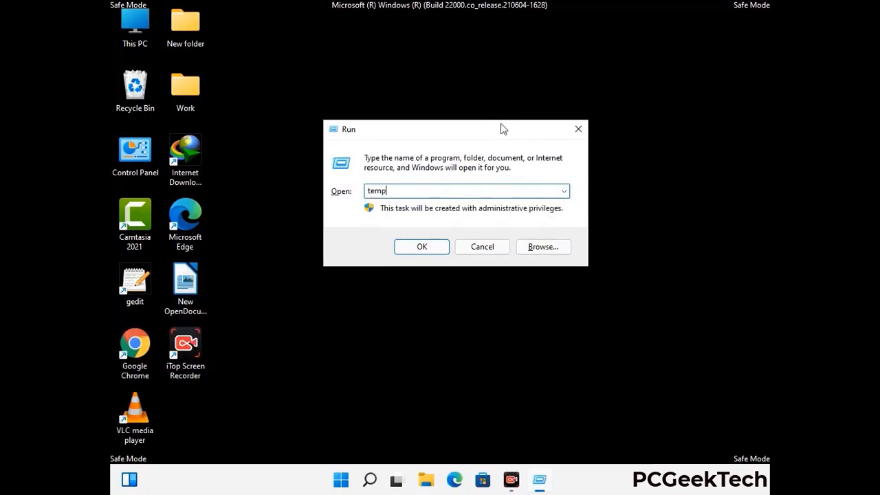
pyautogui.press('Return')
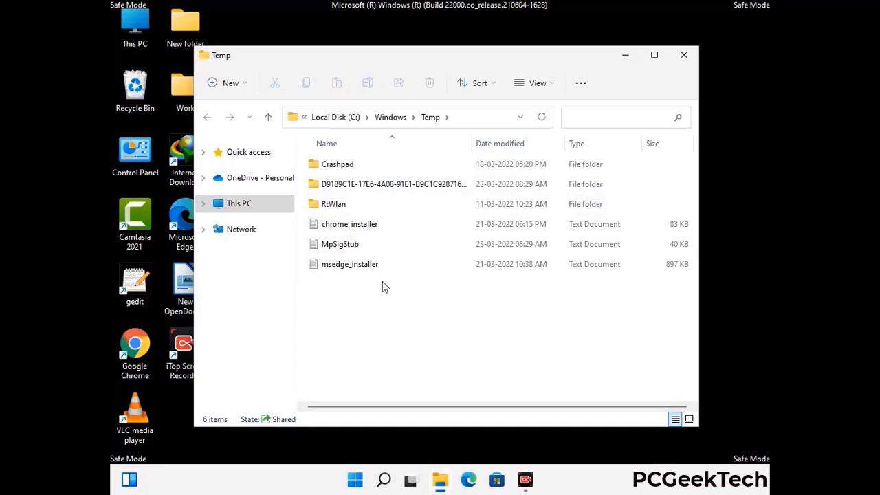
# Step: Delete all six items in Windows Temp and close the window
pyautogui.hotkey('ctrl', 'a')
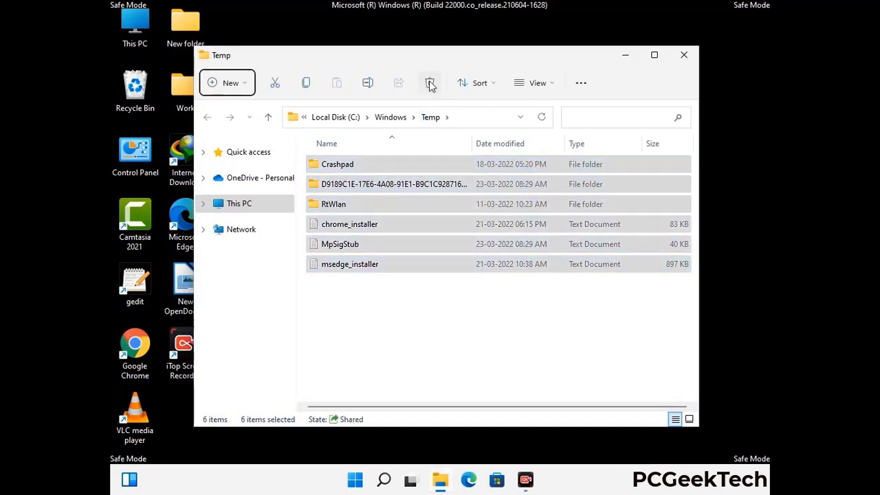
pyautogui.click(430, 83)
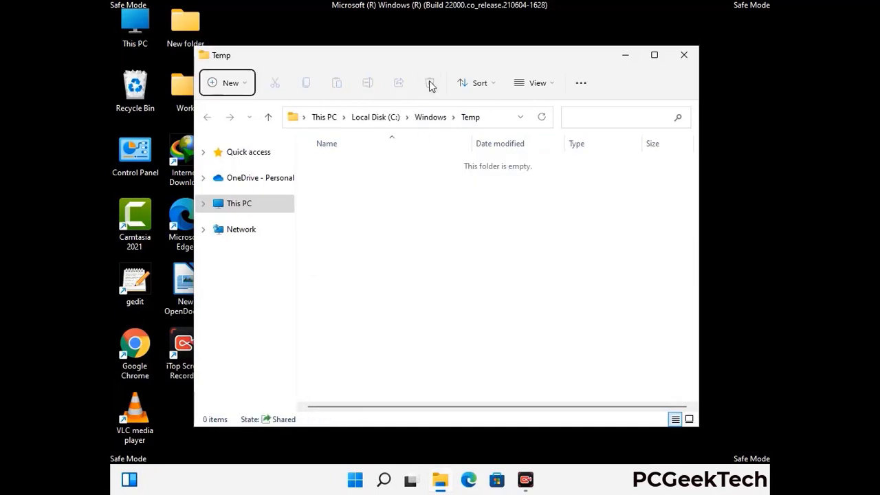
pyautogui.click(685, 57)
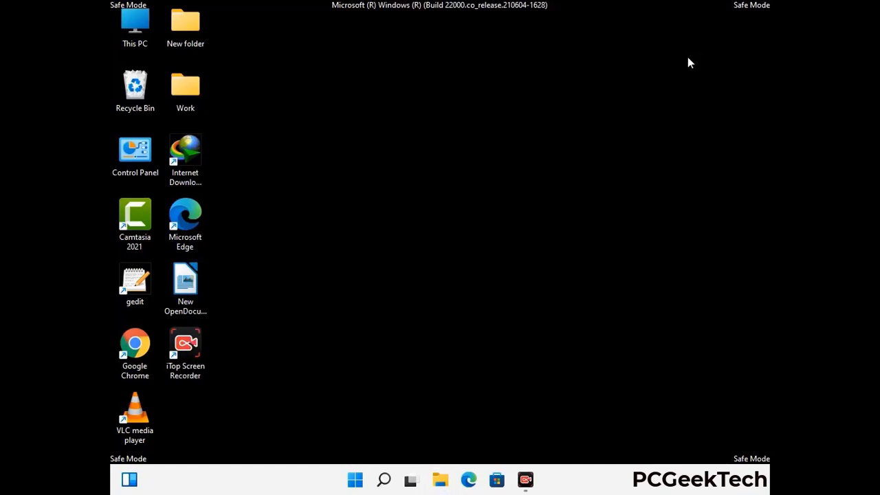
# Step: Launch Registry Editor by running regedit from the Run box
pyautogui.press('super+r')
pyautogui.moveTo(267, 317); pyautogui.dragTo(458, 109)
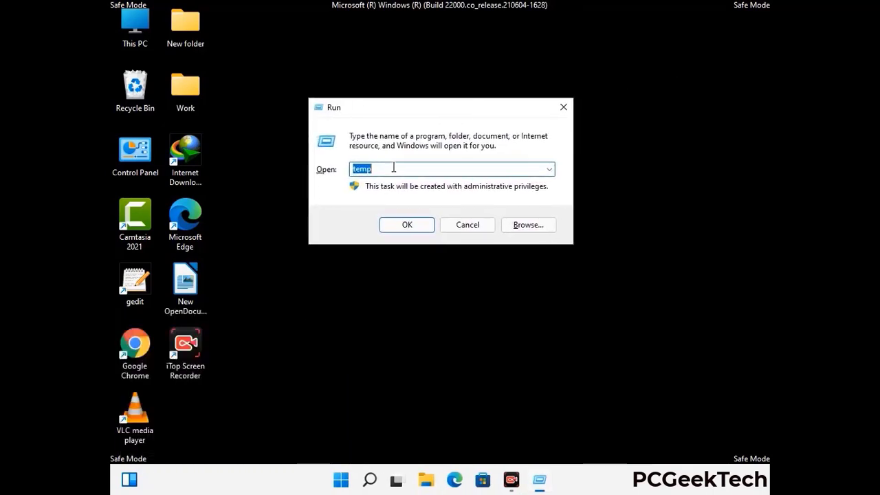
pyautogui.write('regedit')
pyautogui.press('Return')
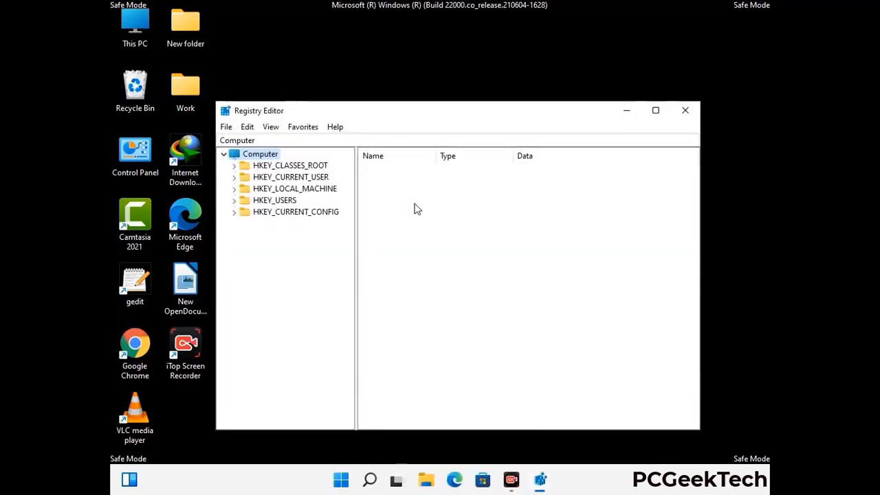
# Step: Expand HKEY_CURRENT_USER, then Software, then Microsoft in the registry tree
pyautogui.click(295, 188)
pyautogui.click(233, 177)
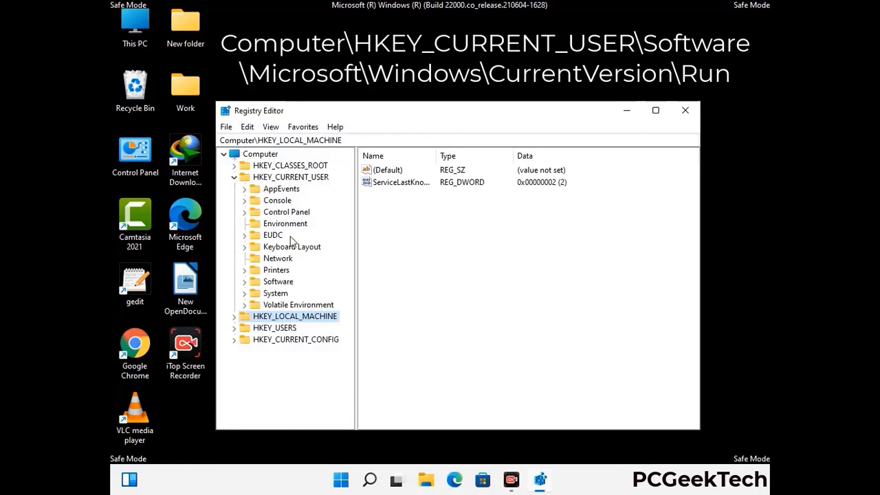
pyautogui.click(274, 284)
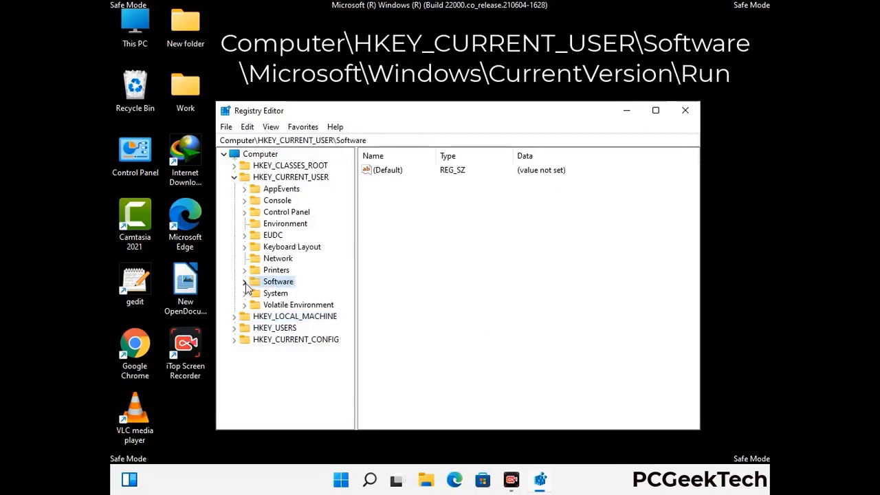
pyautogui.click(242, 282)
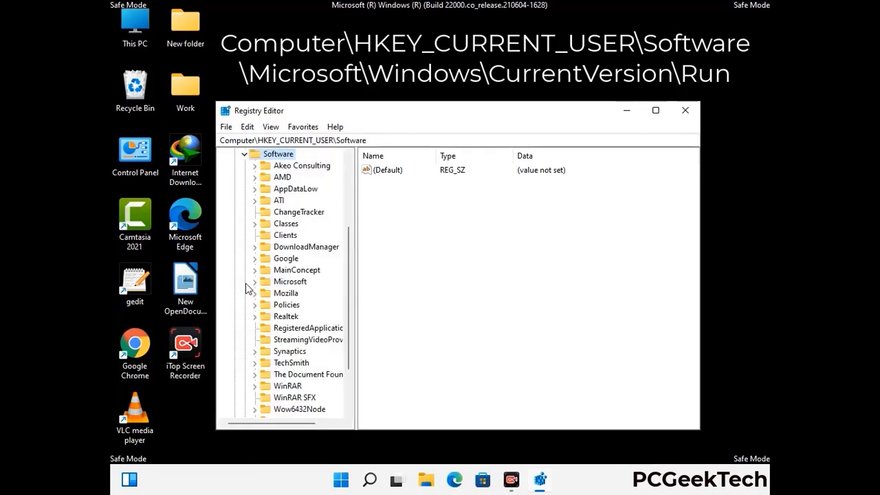
pyautogui.doubleClick(288, 282)
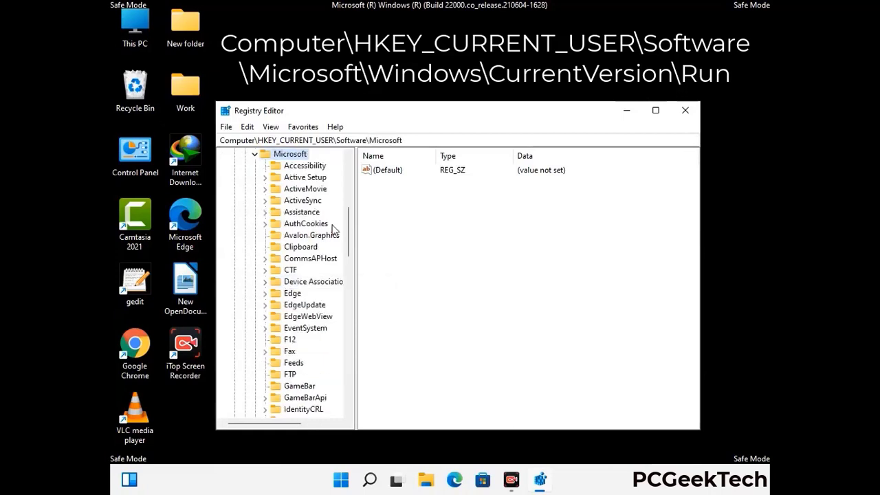
# Step: Go down through Windows and CurrentVersion and select the Run key
pyautogui.scroll(-2, 318, 300)
pyautogui.scroll(-2, 318, 300)
pyautogui.scroll(-1, 318, 300)
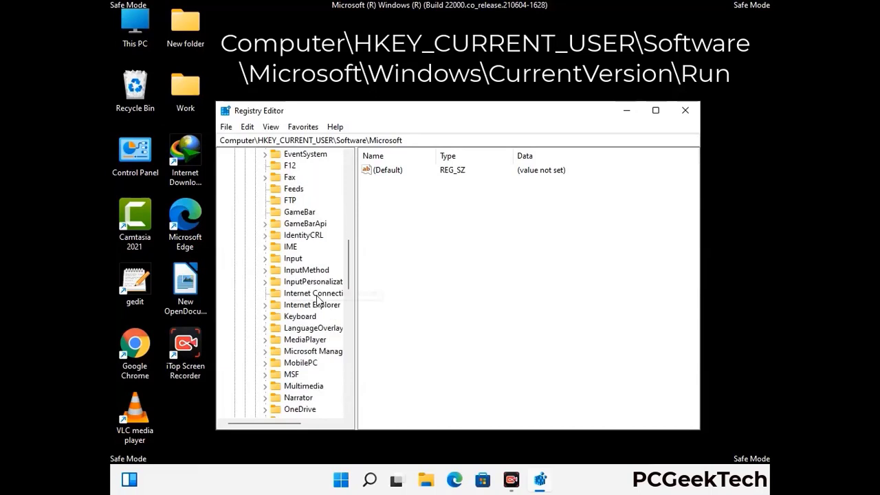
pyautogui.scroll(-2, 318, 300)
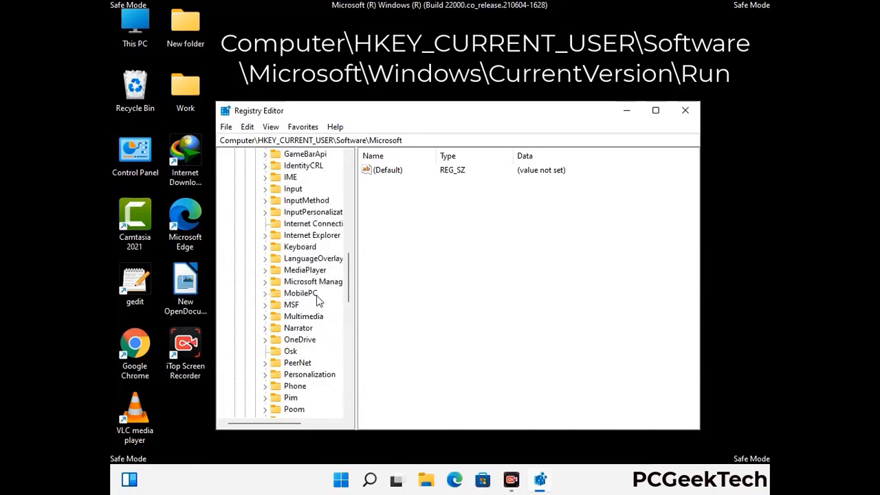
pyautogui.scroll(-7, 318, 300)
pyautogui.scroll(-3, 318, 300)
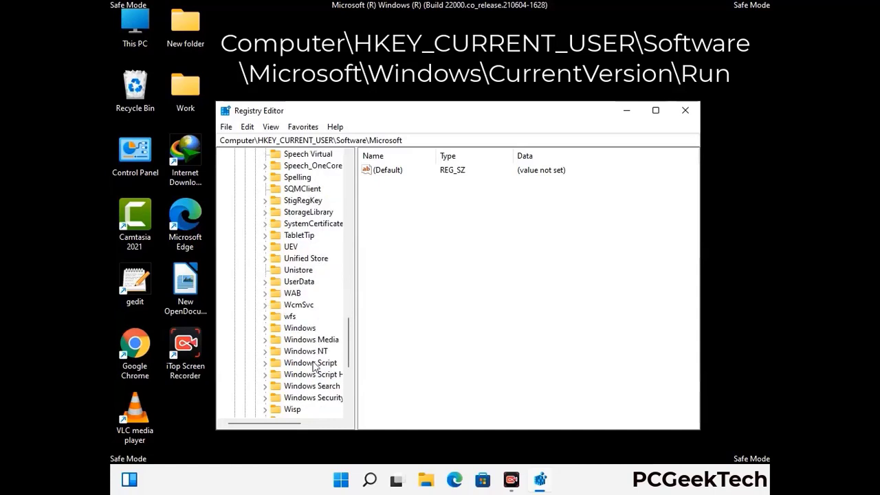
pyautogui.doubleClick(308, 329)
pyautogui.scroll(-1, 319, 322)
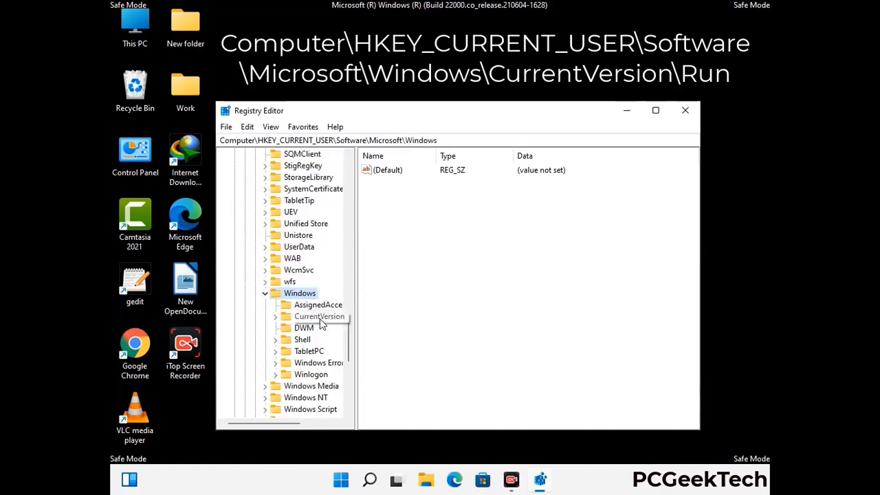
pyautogui.doubleClick(320, 318)
pyautogui.scroll(-5, 316, 303)
pyautogui.scroll(-4, 315, 300)
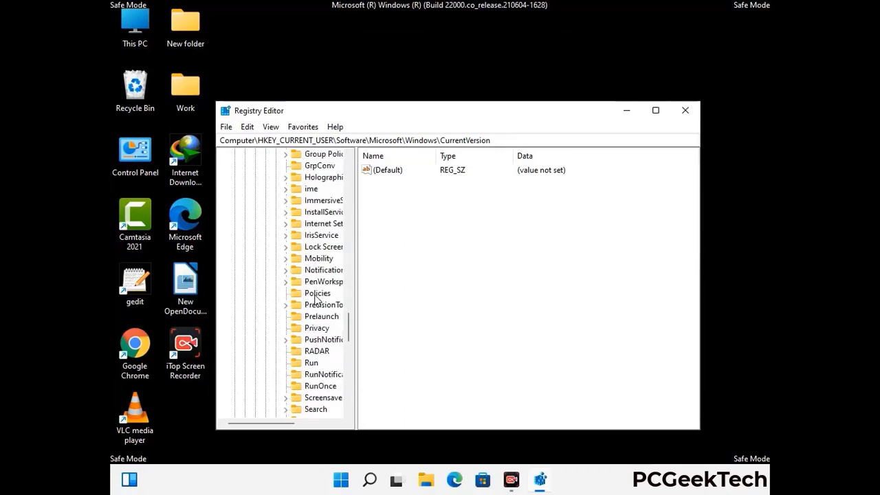
pyautogui.scroll(-1, 316, 299)
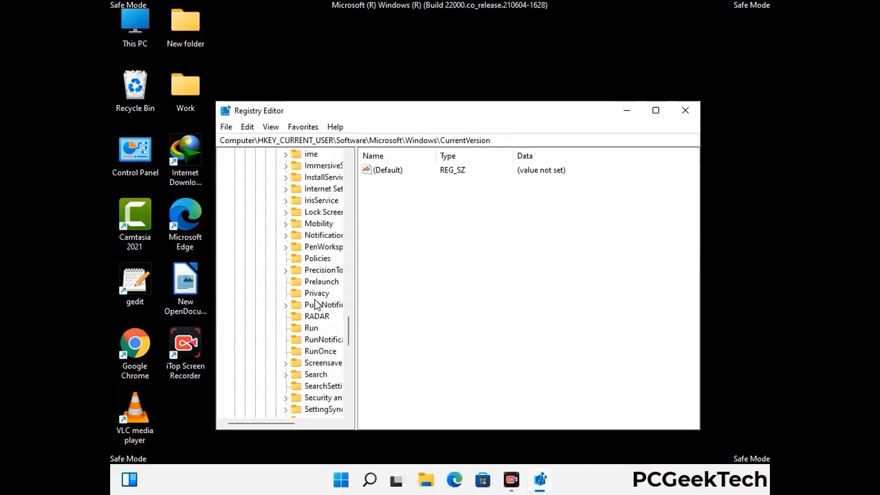
pyautogui.click(313, 330)
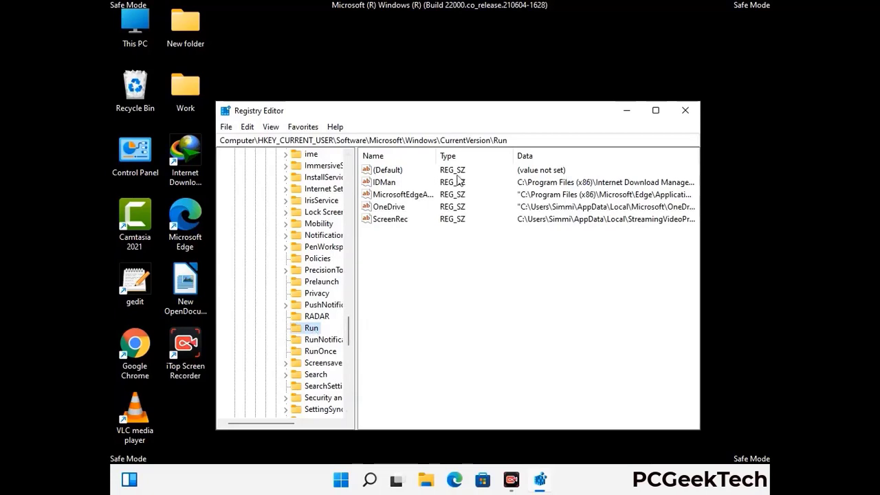
# Step: Delete the ScreenRec value from the Run key and confirm the deletion
pyautogui.click(389, 220)
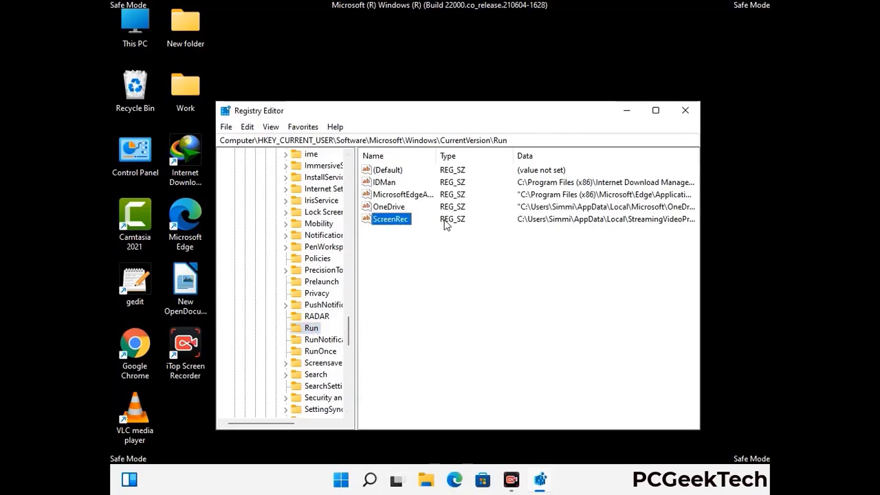
pyautogui.click(398, 219)
pyautogui.rightClick(397, 223)
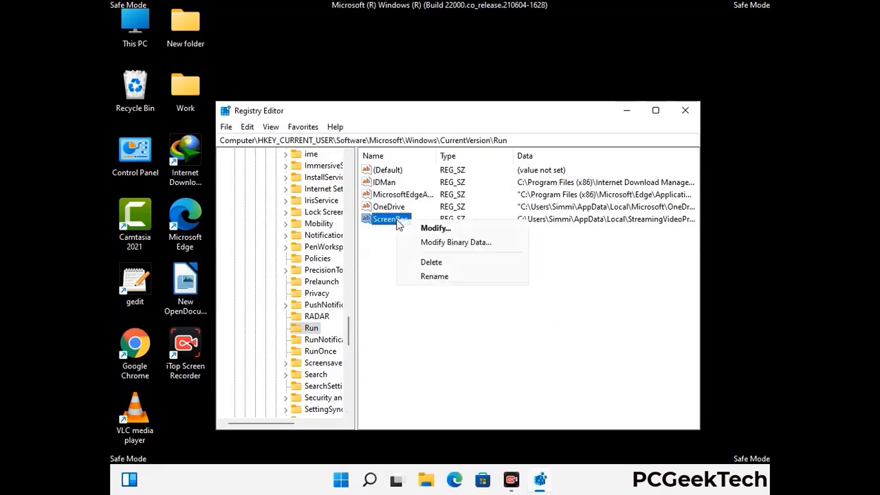
pyautogui.click(422, 262)
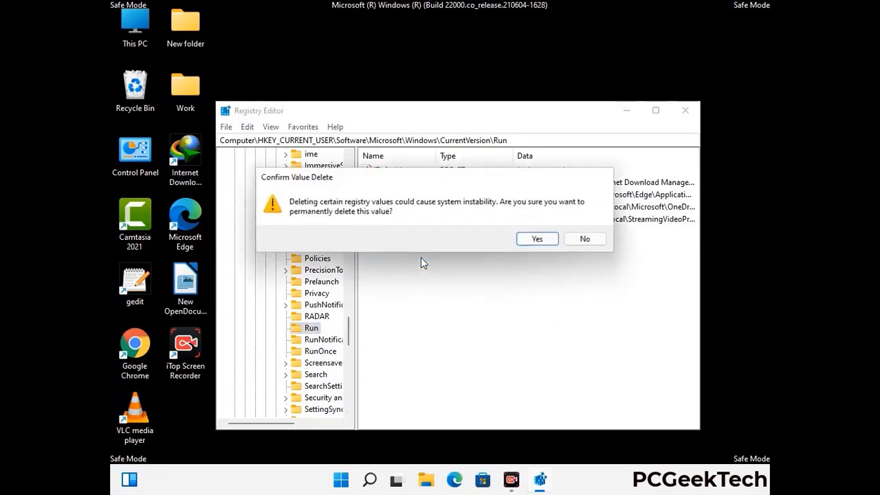
pyautogui.click(549, 241)
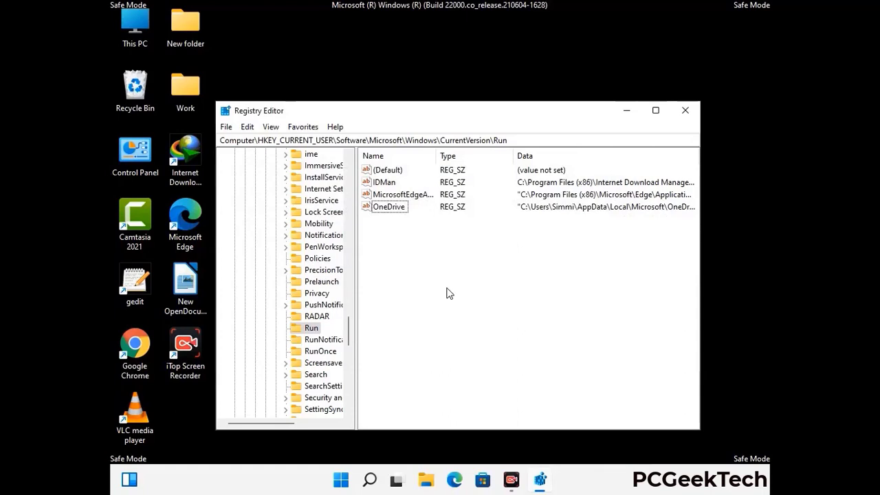
# Step: Search the registry for 'Virus Nam', cancel the search, and close Registry Editor
pyautogui.hotkey('ctrl', 'f')
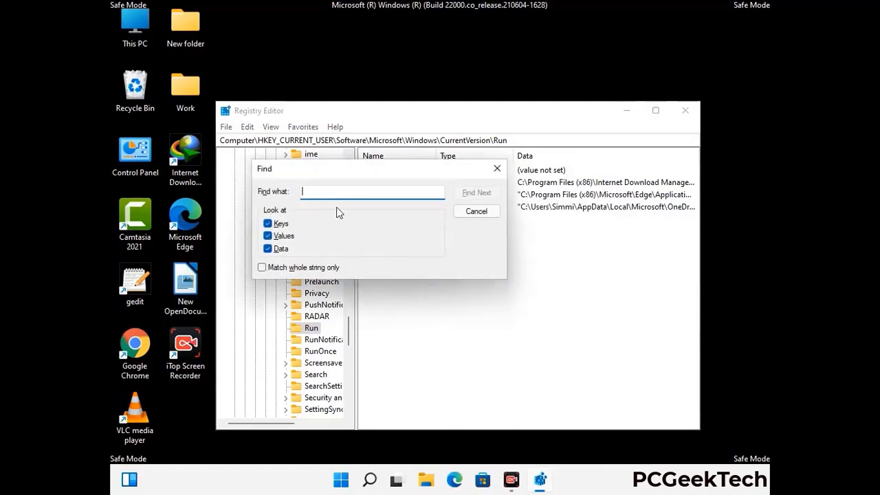
pyautogui.write('Virus Name')
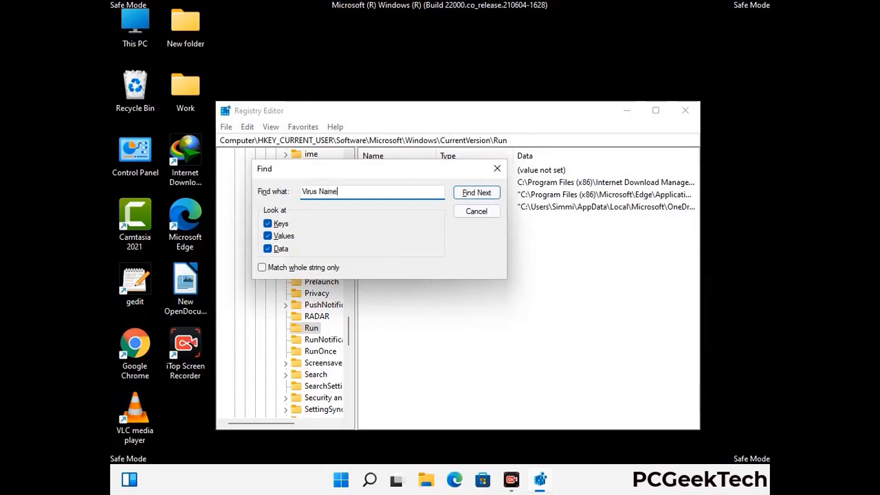
pyautogui.click(467, 197)
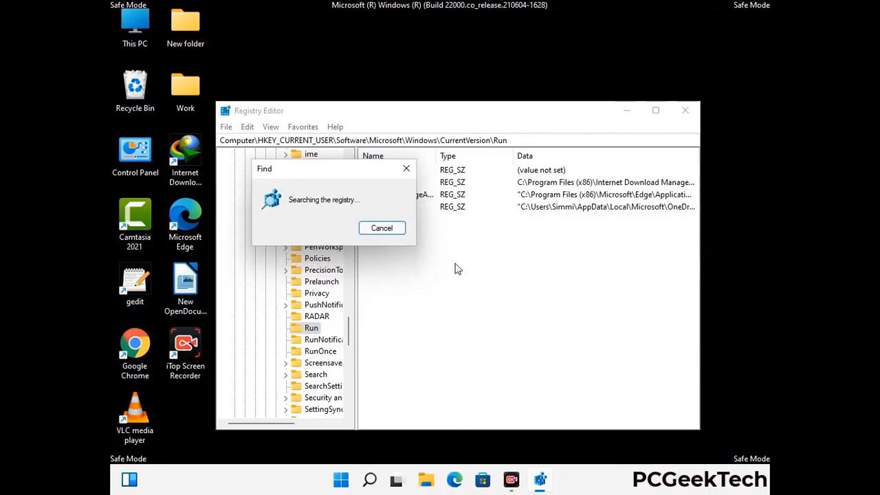
pyautogui.click(411, 169)
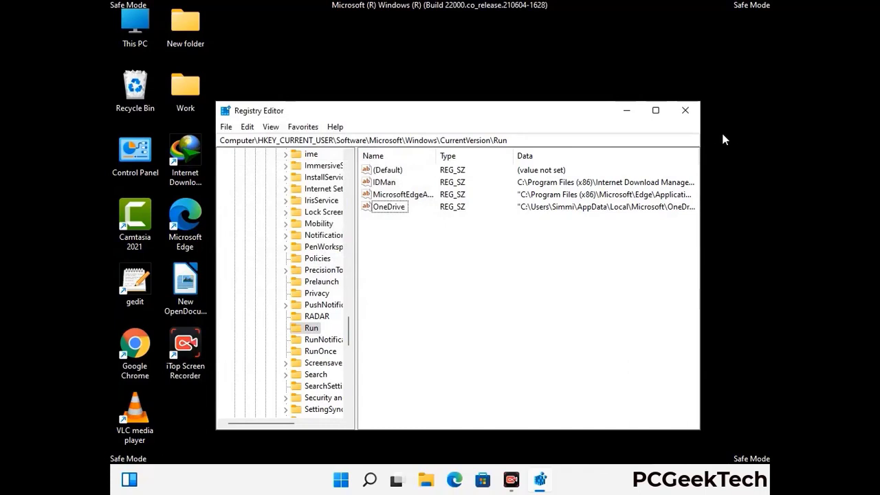
pyautogui.click(685, 111)
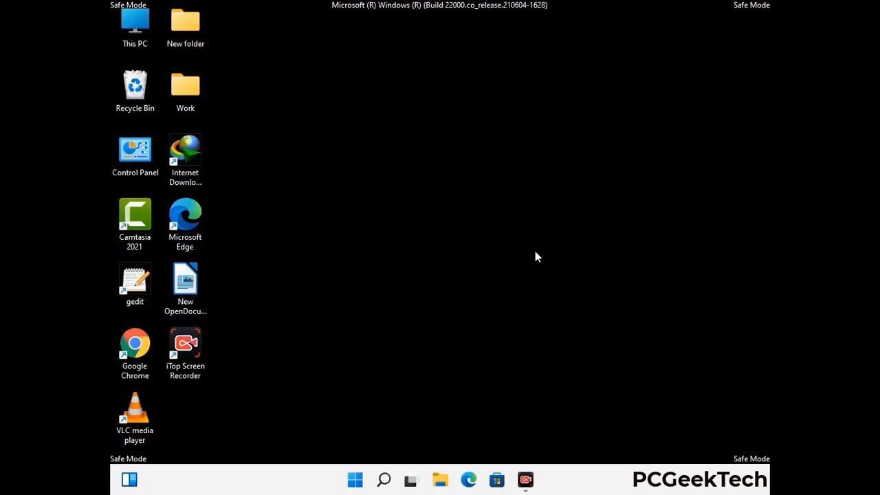
# Step: Launch msconfig and uncheck Safe boot on the System Configuration Boot tab
pyautogui.press('super+r')
pyautogui.moveTo(255, 320); pyautogui.dragTo(450, 134)
pyautogui.write('ms')
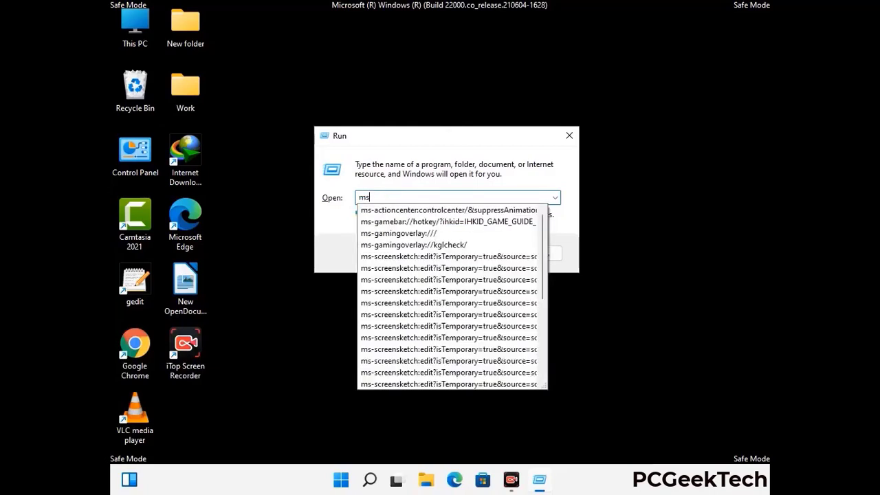
pyautogui.write('config')
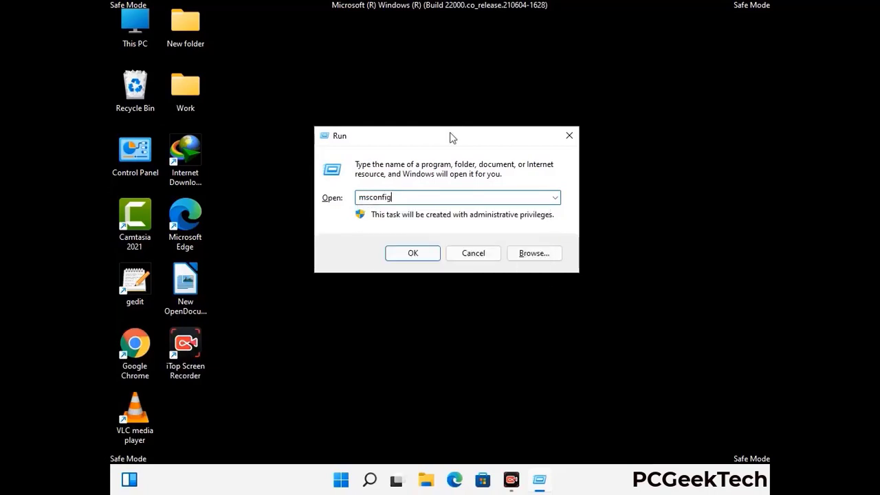
pyautogui.click(406, 252)
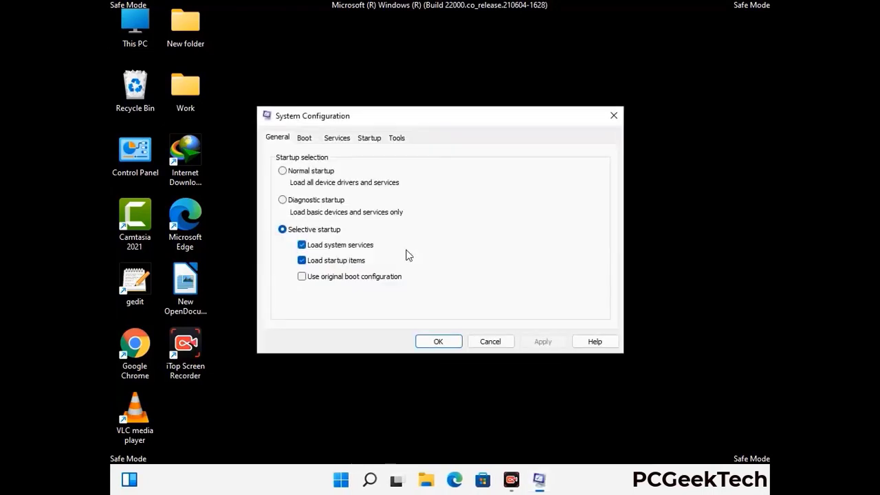
pyautogui.click(303, 138)
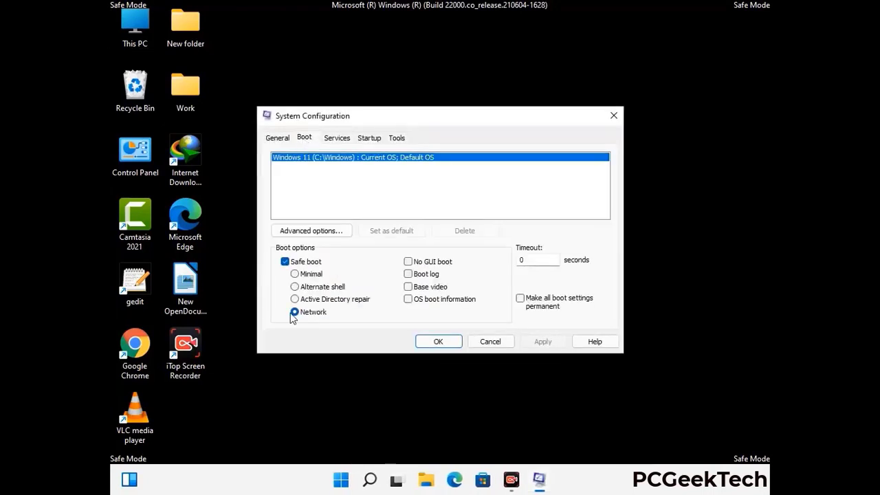
pyautogui.click(285, 262)
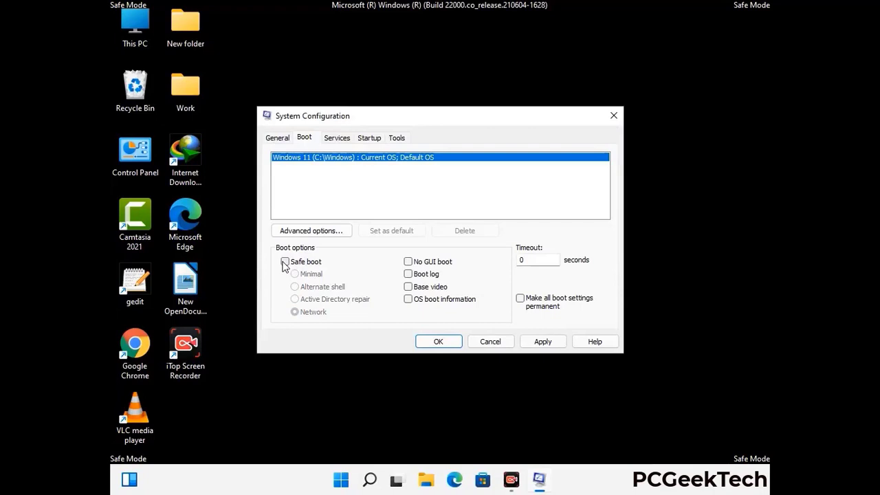